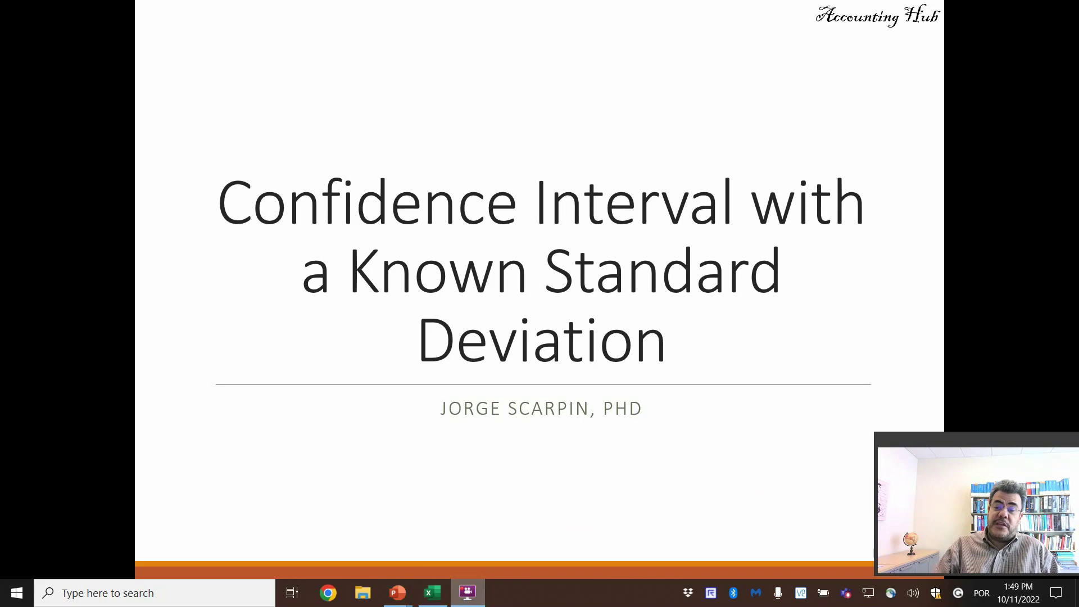
Advance the slide show to the 'Confidence Interval' slide, which defines the interval and confidence levels.
click(566, 471)
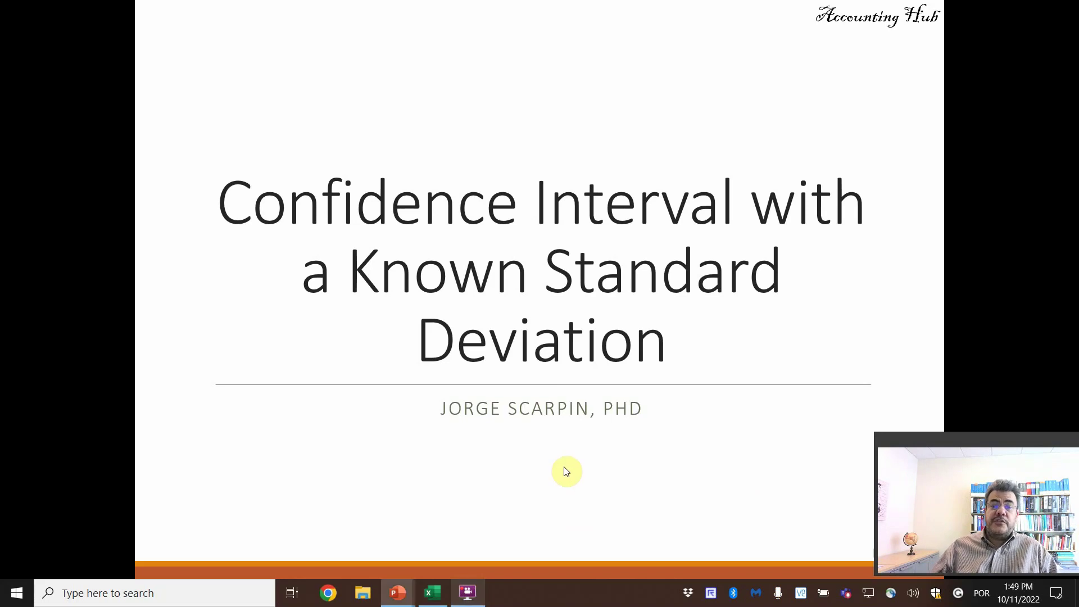
click(581, 463)
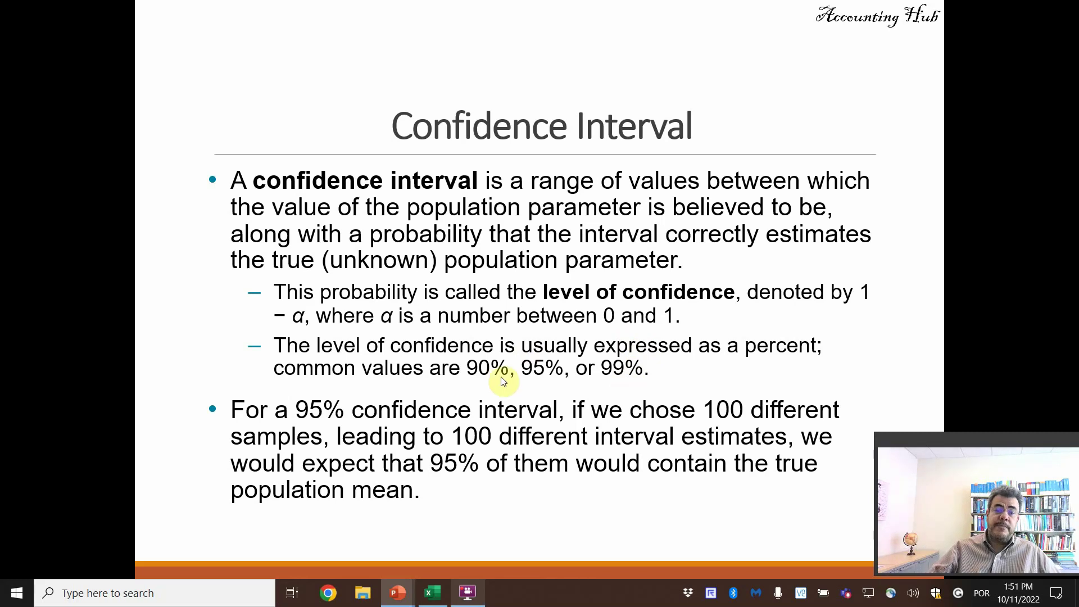
Go to the known-standard-deviation slide and reveal the circle around the CONFIDENCE.NORM bullet.
key(Right)
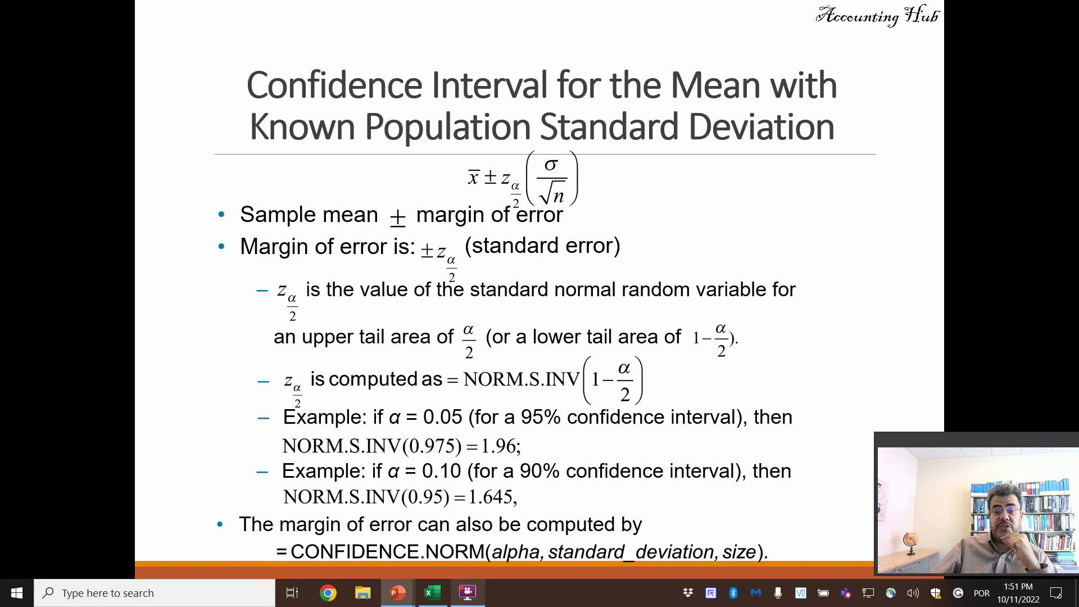
key(Right)
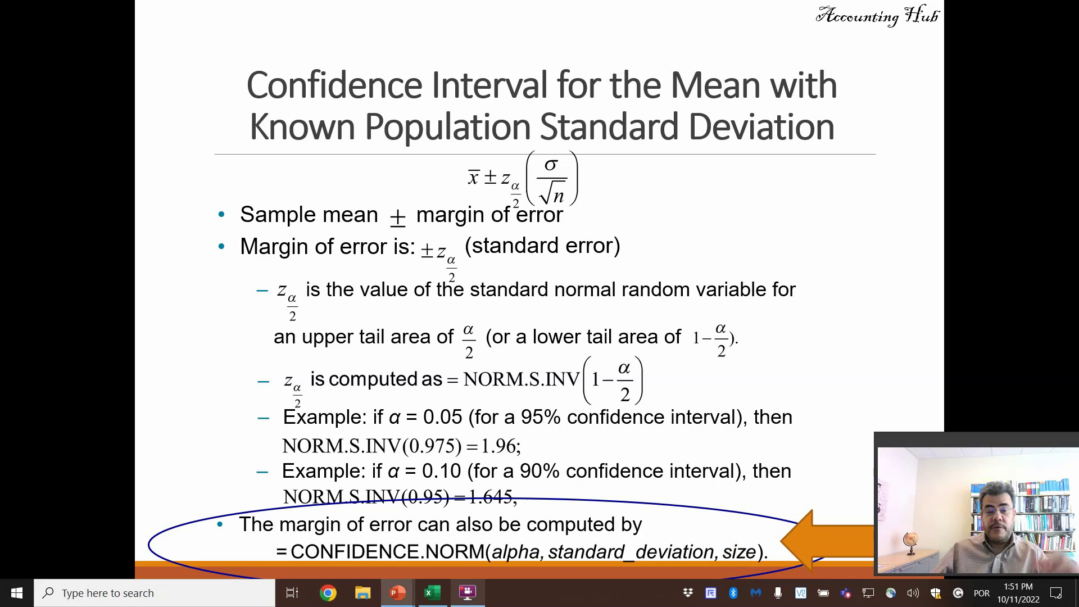
Bring up the Scarps Car Rental workbook and zoom it to 150% for reading.
click(433, 593)
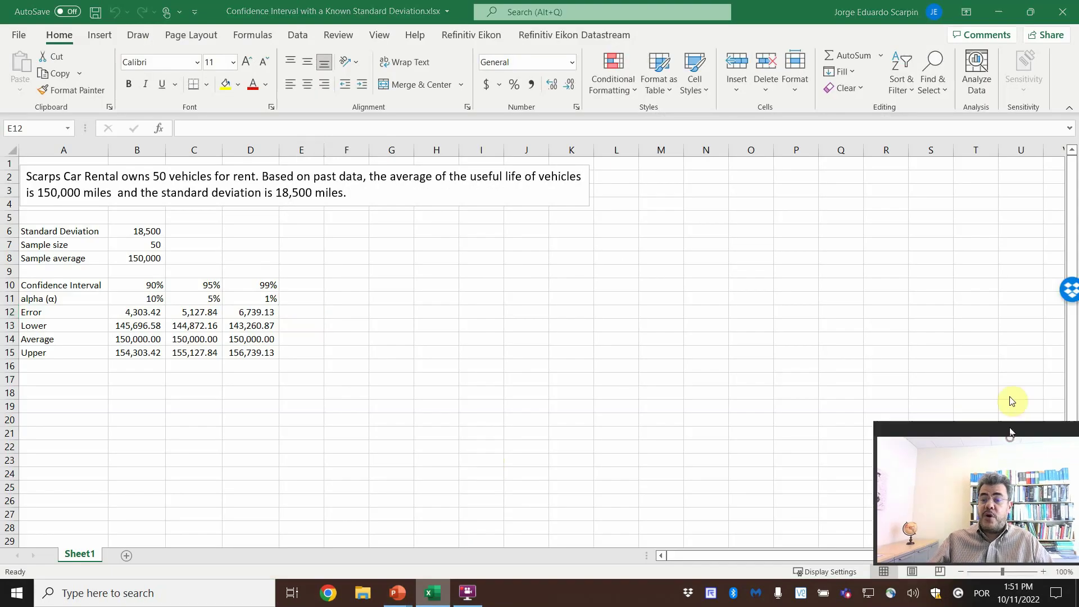
click(1044, 572)
click(1043, 571)
click(1043, 571)
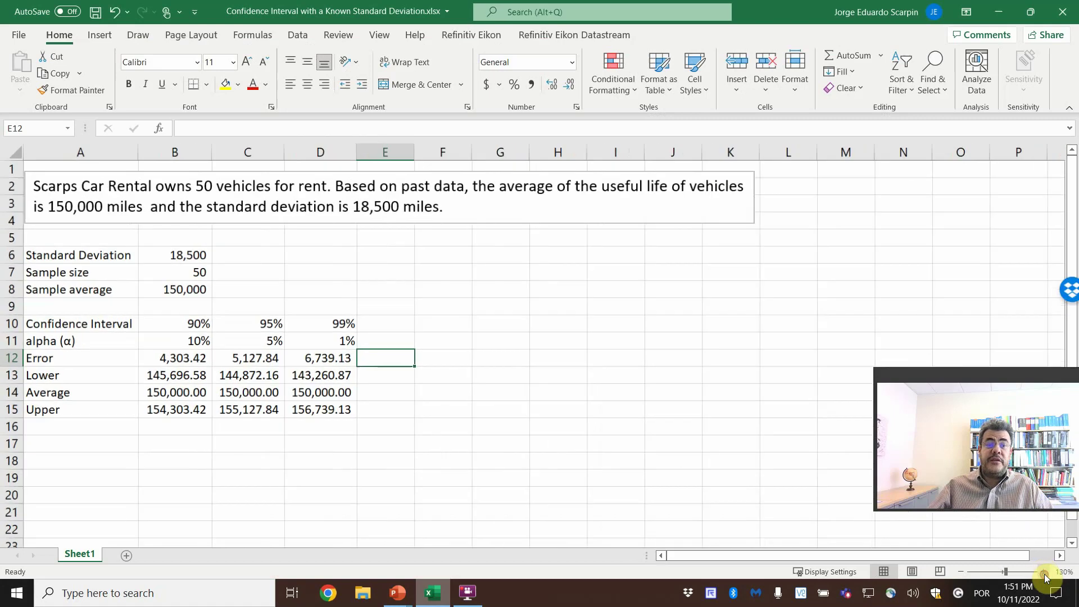
click(1044, 572)
click(1044, 571)
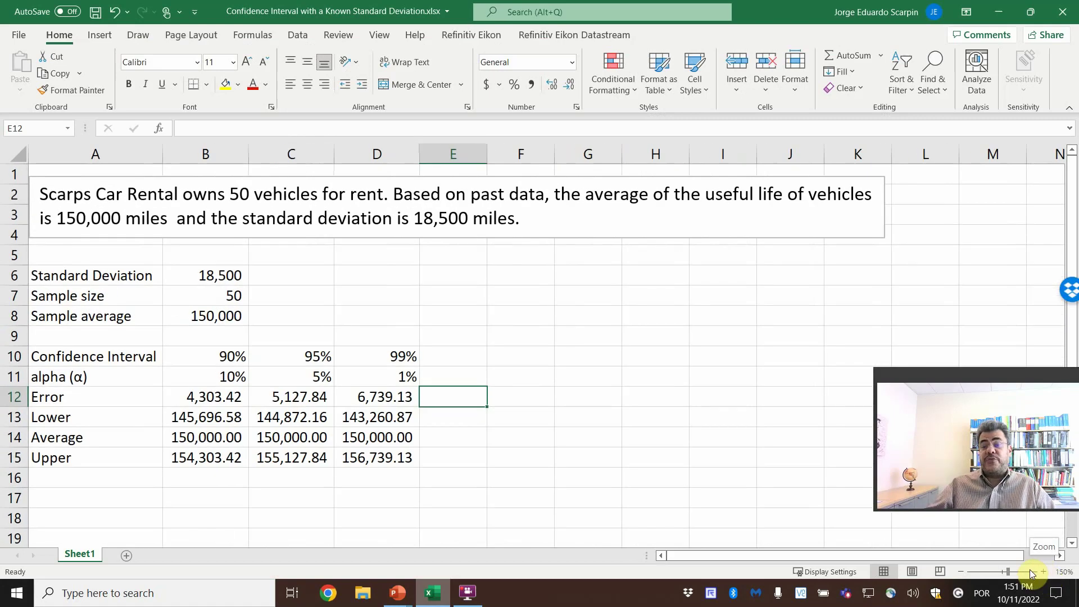
drag(987, 376, 963, 445)
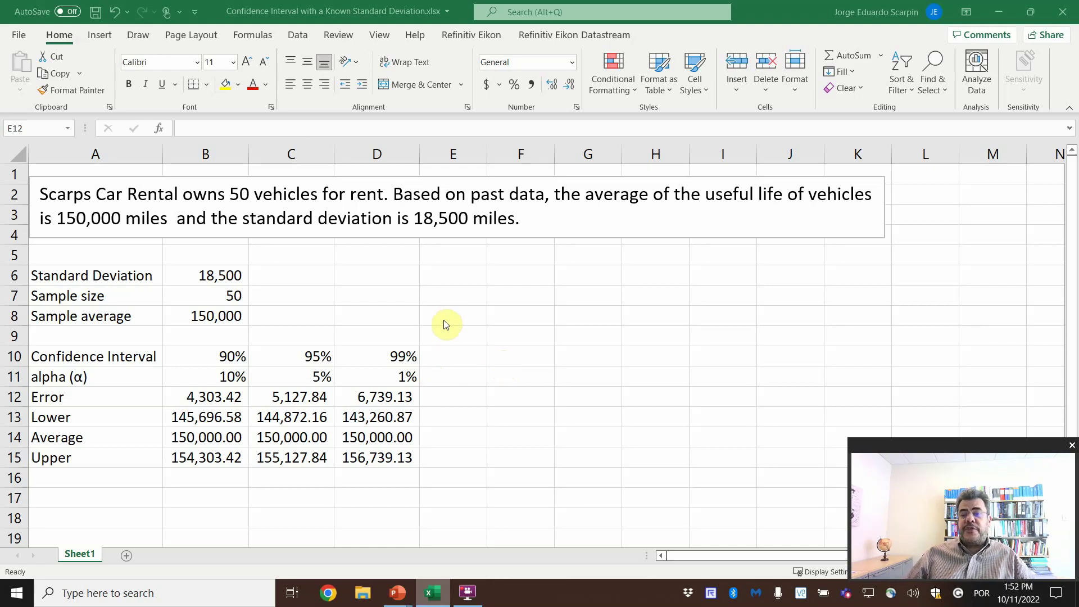
Return the slide show to its title slide, then switch back to the Excel workbook.
mouse_move(398, 593)
click(416, 500)
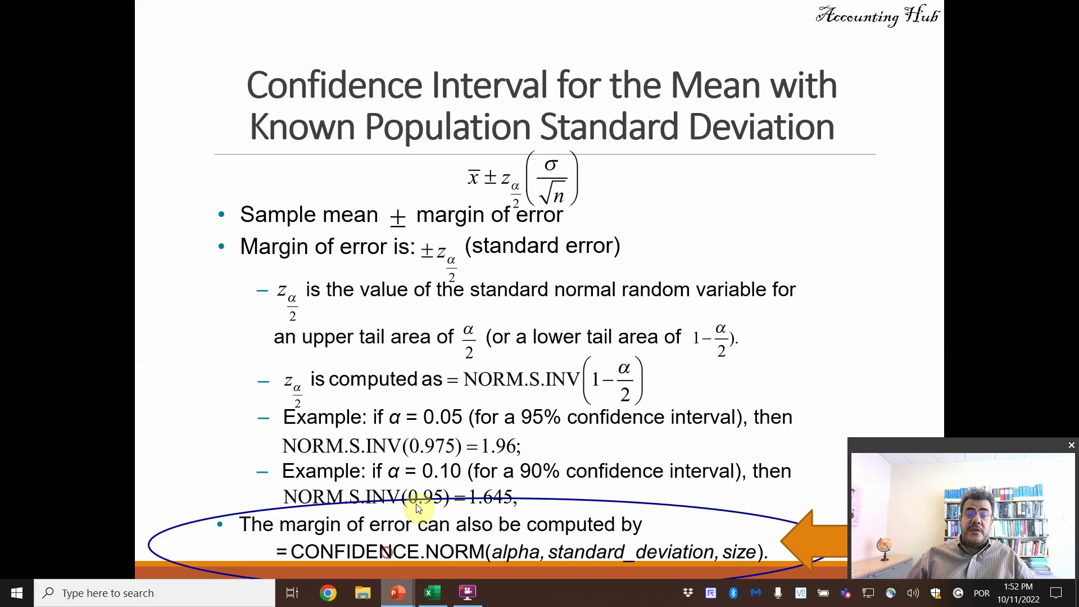
key(Left)
key(Left)
key(Left)
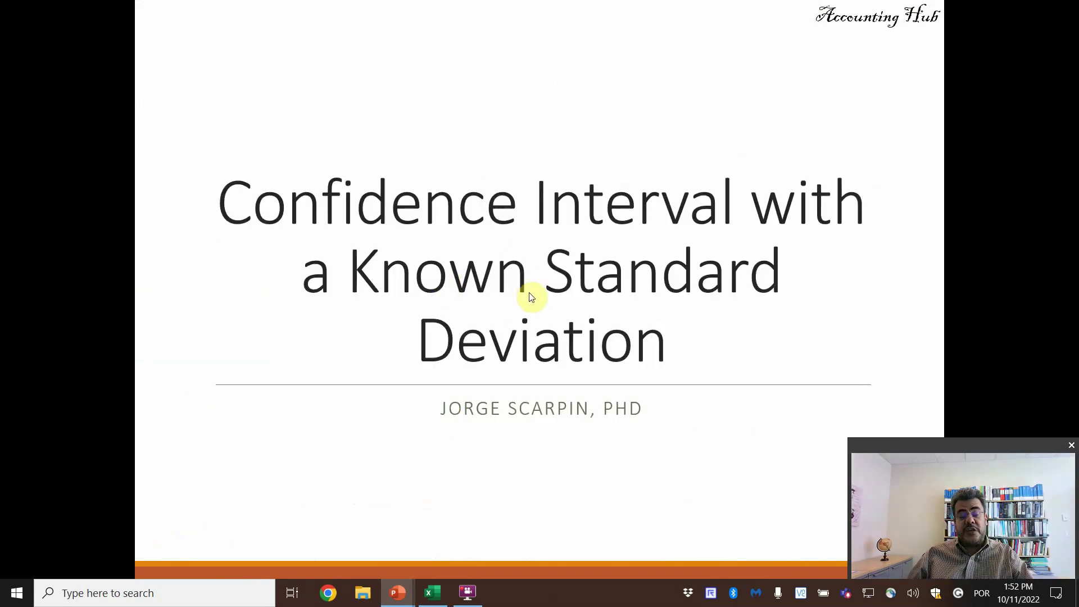
key(alt+Tab)
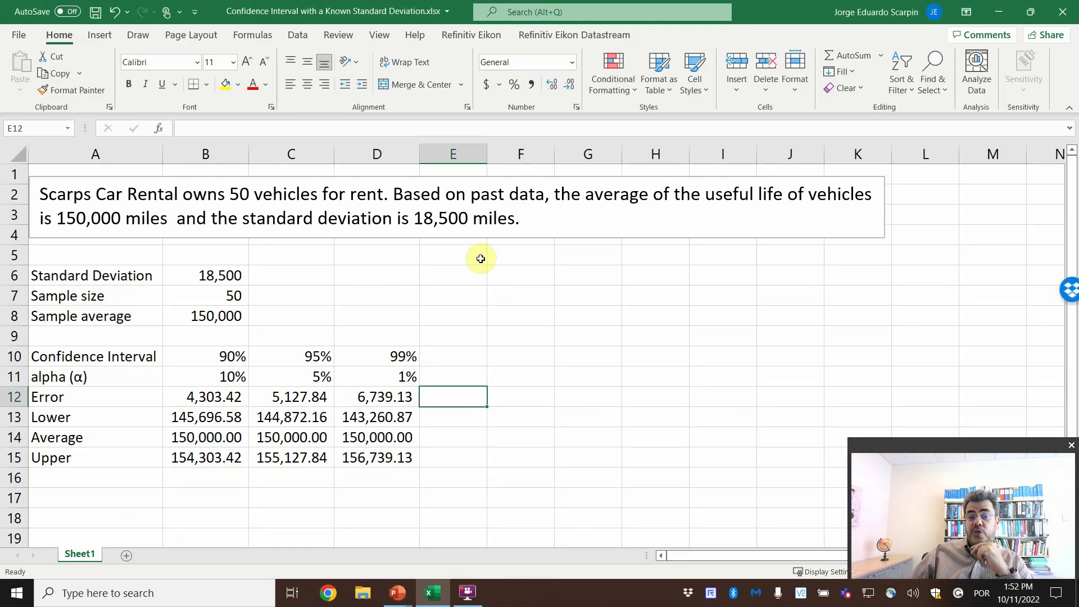
Review the 90% confidence level in B10 and the alpha formula in B11 against the presentation.
click(244, 356)
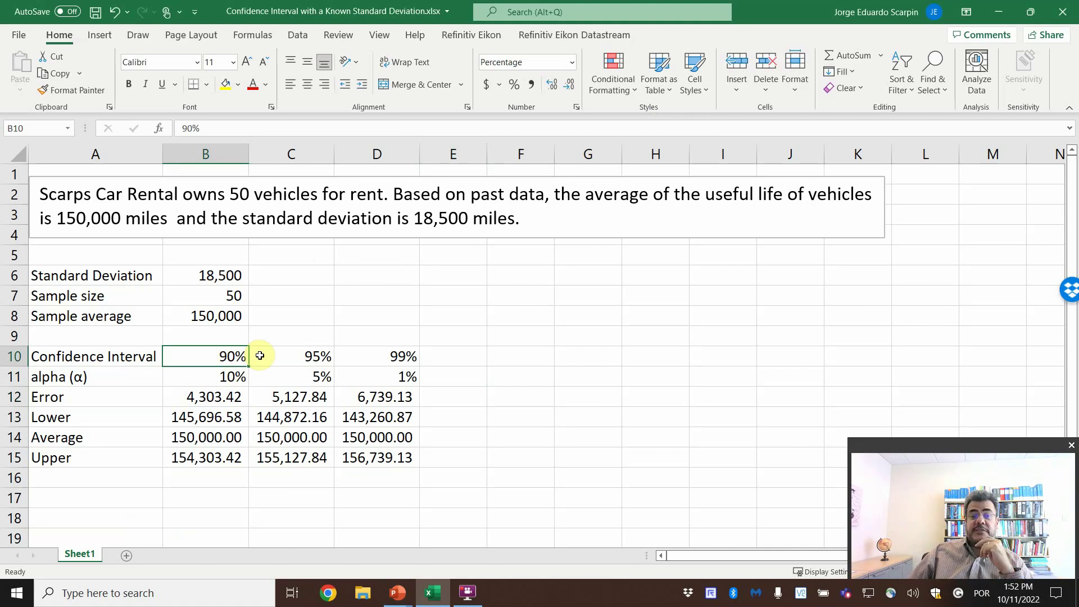
click(236, 379)
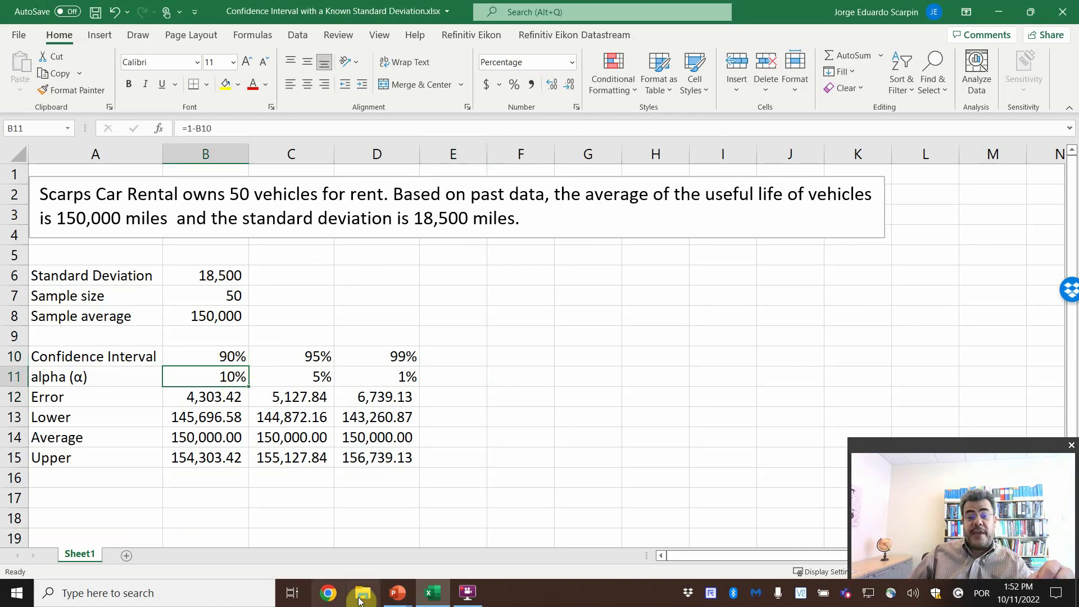
mouse_move(397, 593)
click(343, 523)
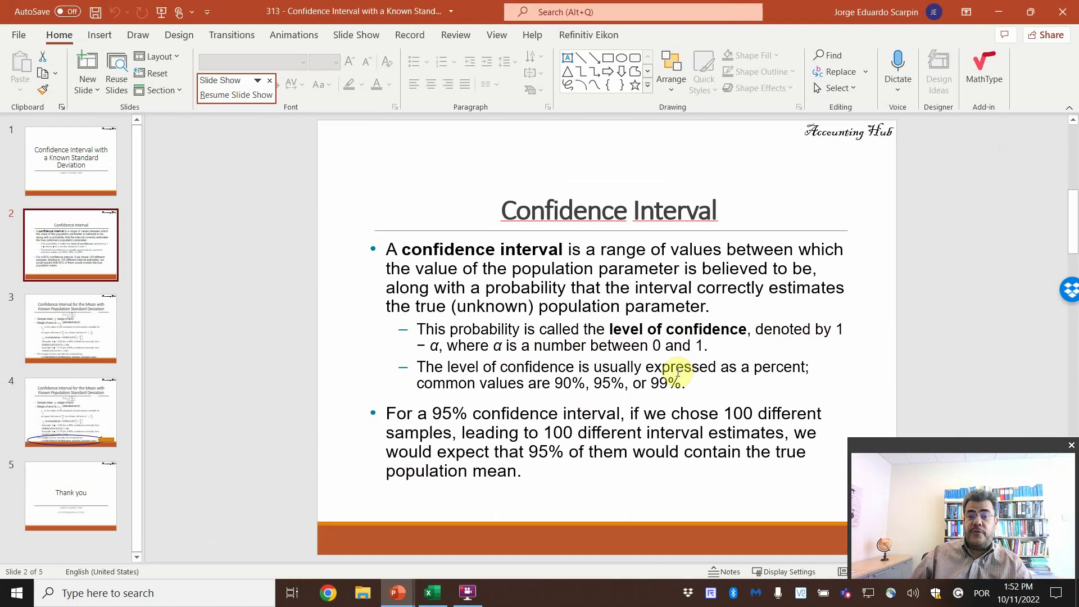
key(alt+Tab)
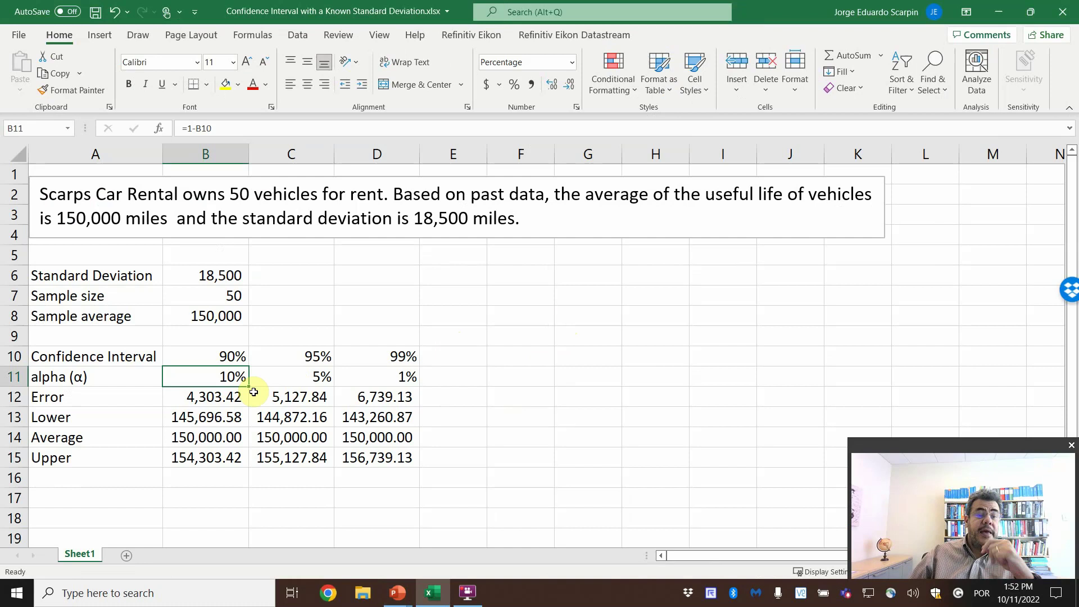
Check the CONFIDENCE.NORM error formula in B12, then clear the 90% results in B12:B15.
click(207, 401)
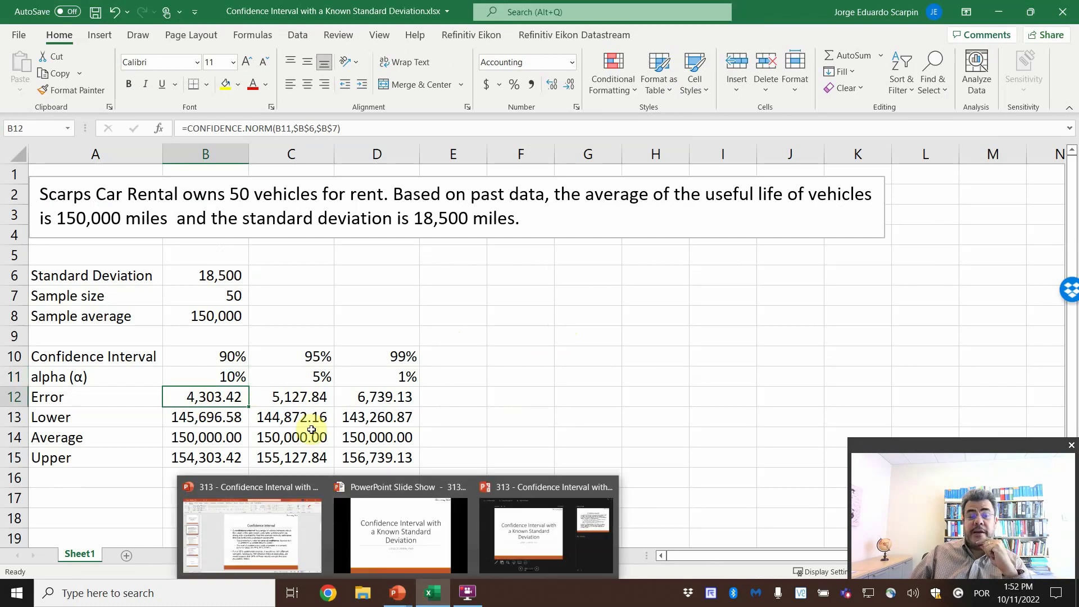
click(461, 441)
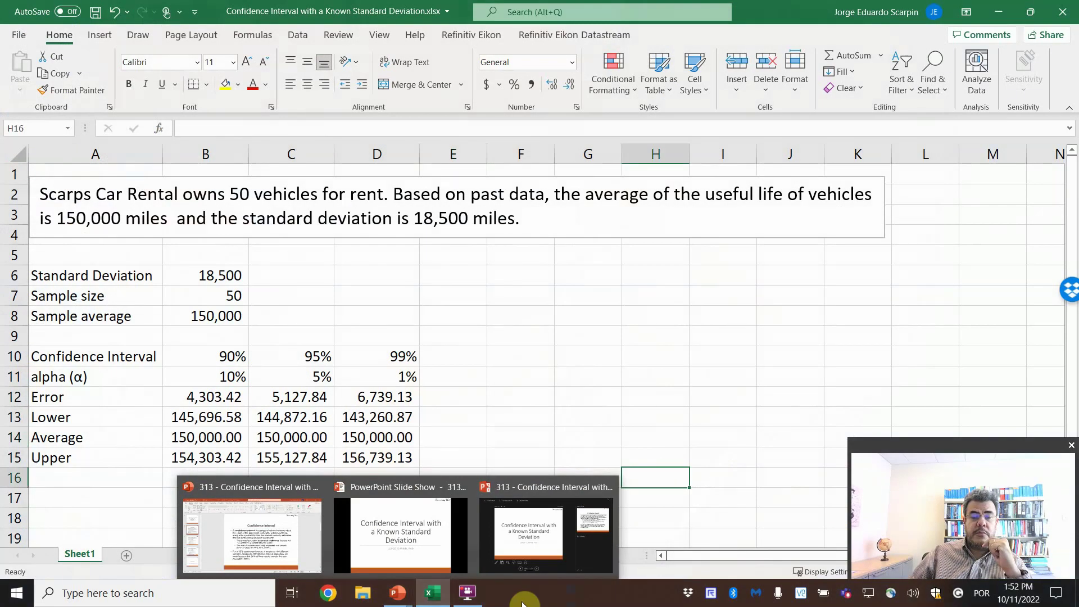
click(432, 595)
click(430, 597)
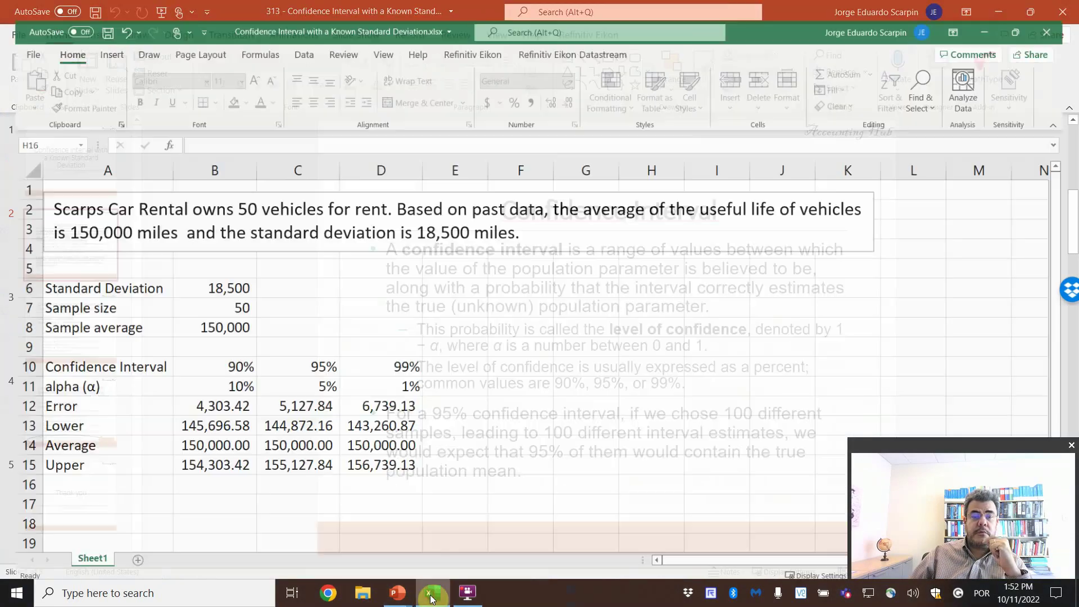
drag(203, 397, 213, 460)
key(Delete)
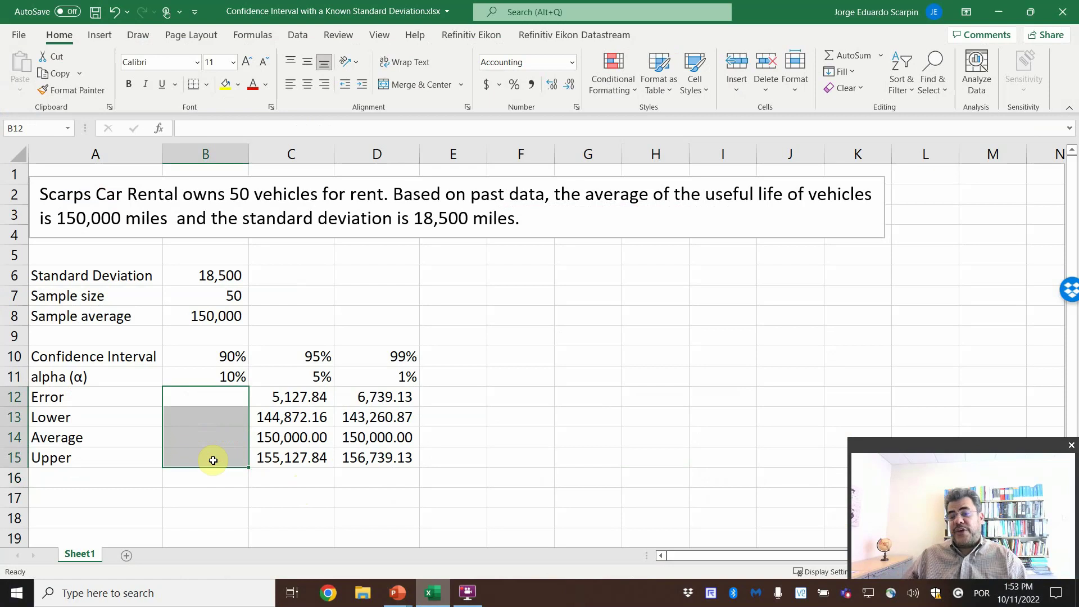
Advance the presentation two slides to the CONFIDENCE.NORM formula slide, then return to Excel.
click(215, 401)
mouse_move(398, 591)
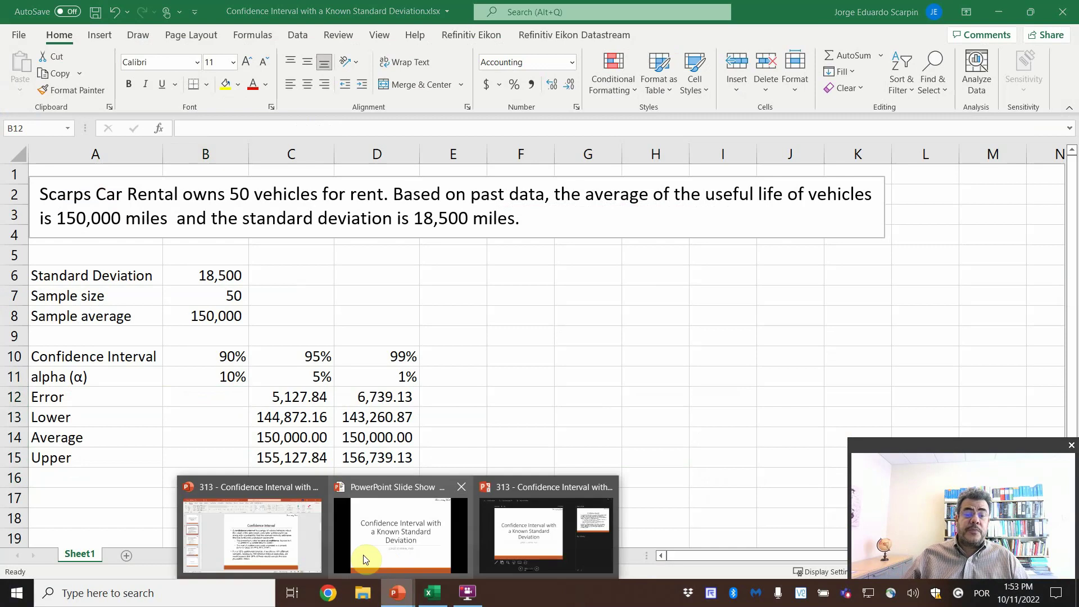
mouse_move(369, 541)
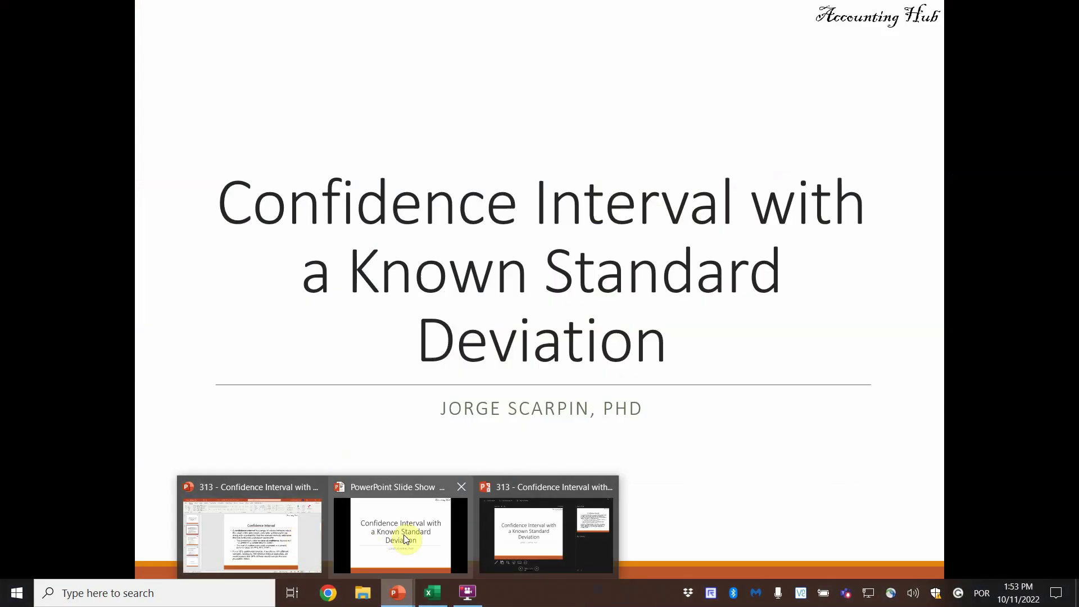
click(403, 535)
click(445, 482)
click(444, 473)
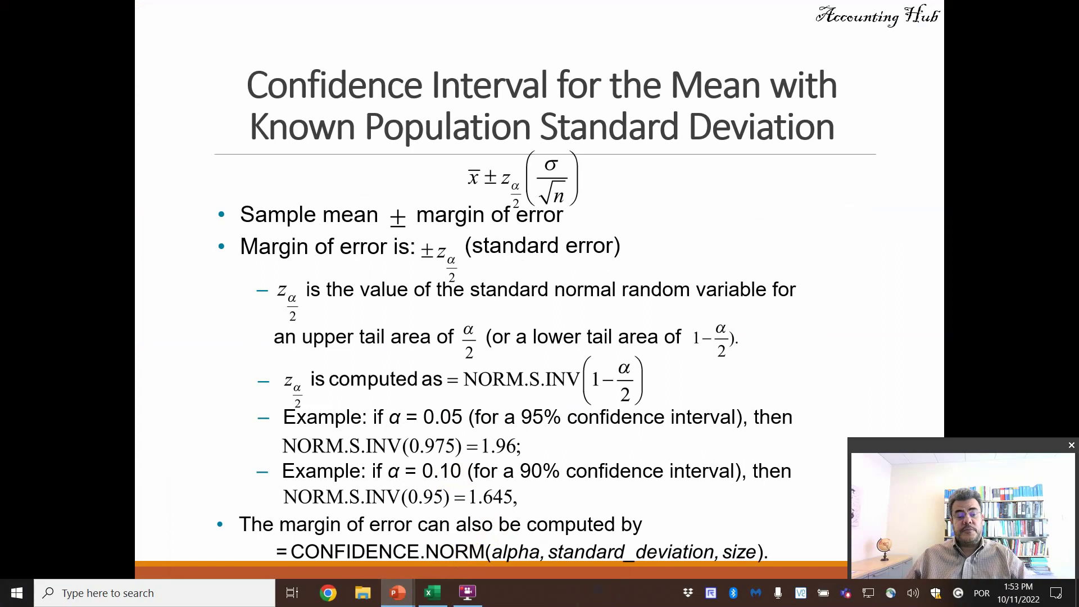
key(alt+Tab)
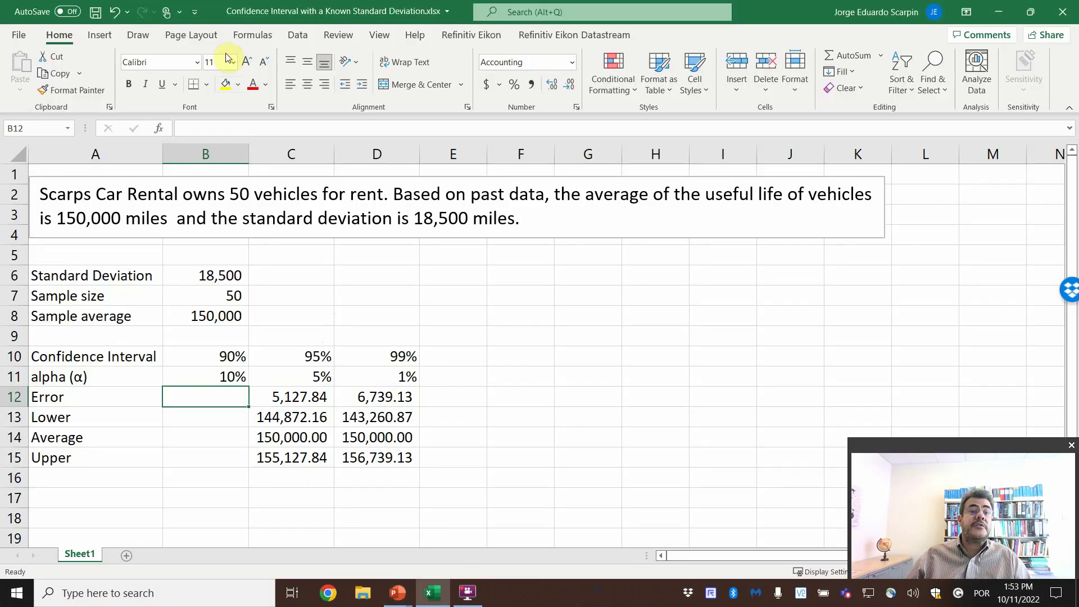
Insert the CONFIDENCE.NORM function into B12, picking it from the All category in Insert Function.
click(252, 35)
click(27, 75)
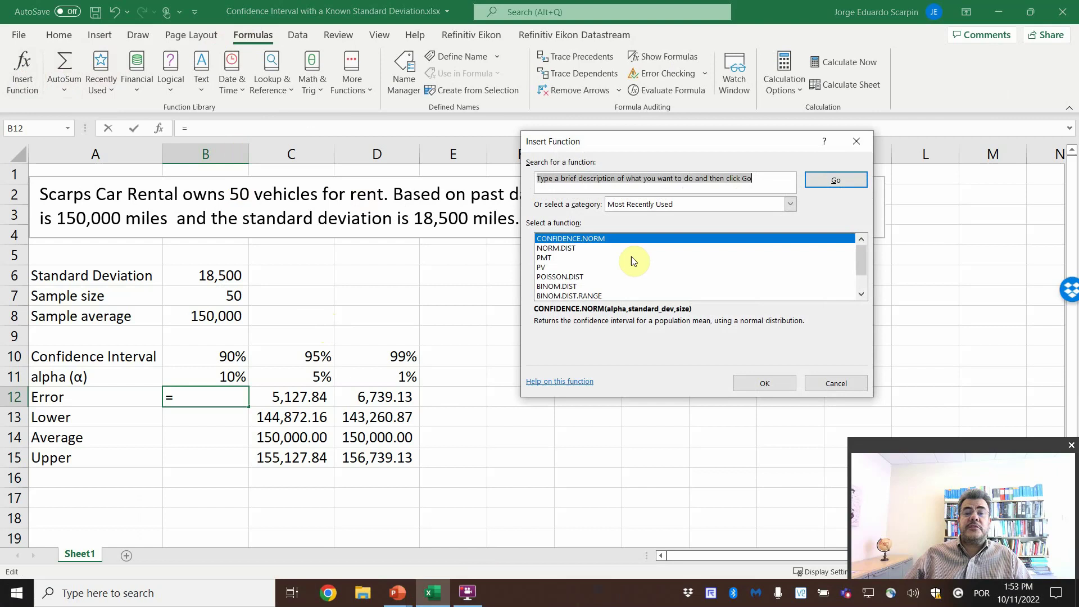
click(652, 206)
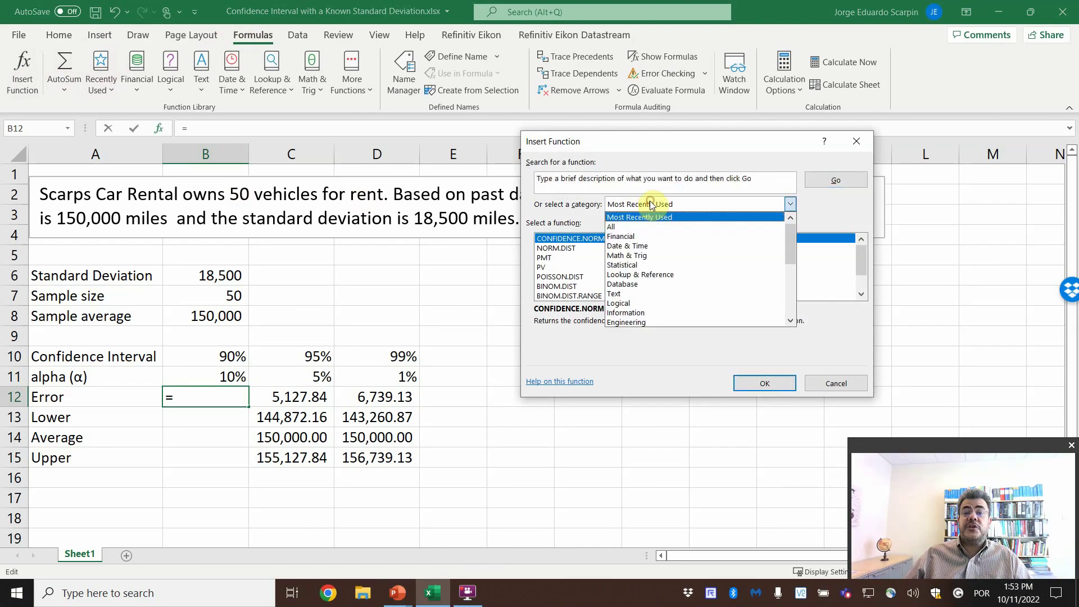
click(613, 226)
click(615, 268)
key(c)
scroll(618, 270, down, 3)
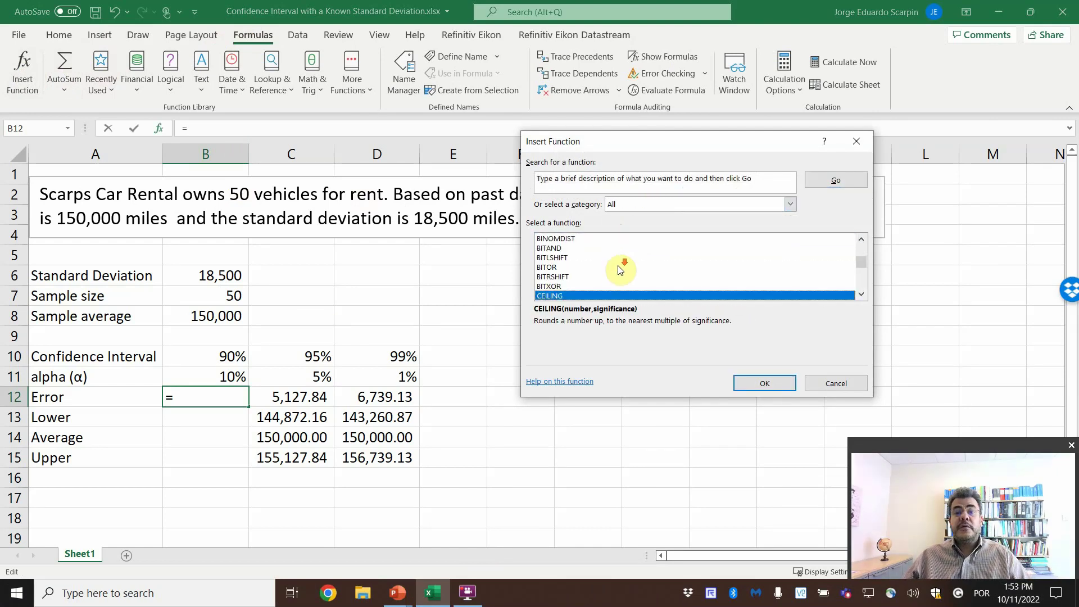
scroll(620, 278, down, 6)
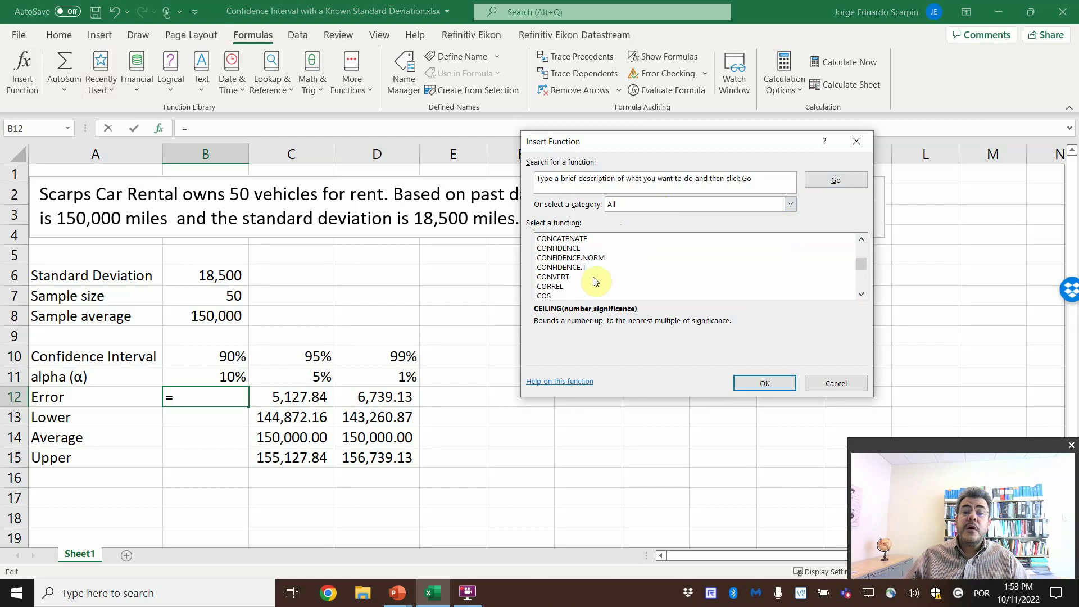
click(586, 257)
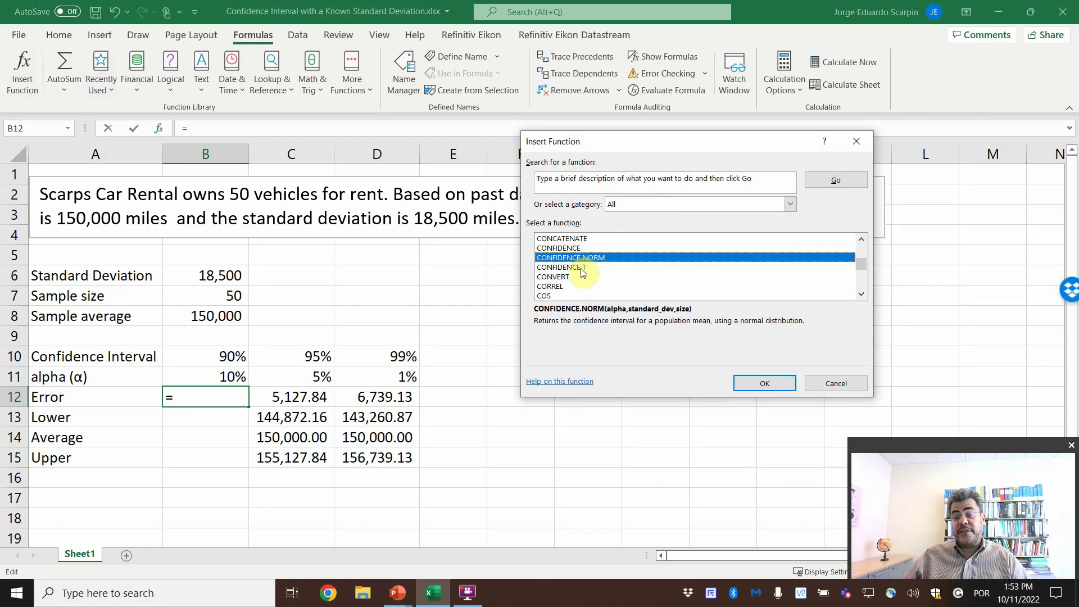
click(778, 385)
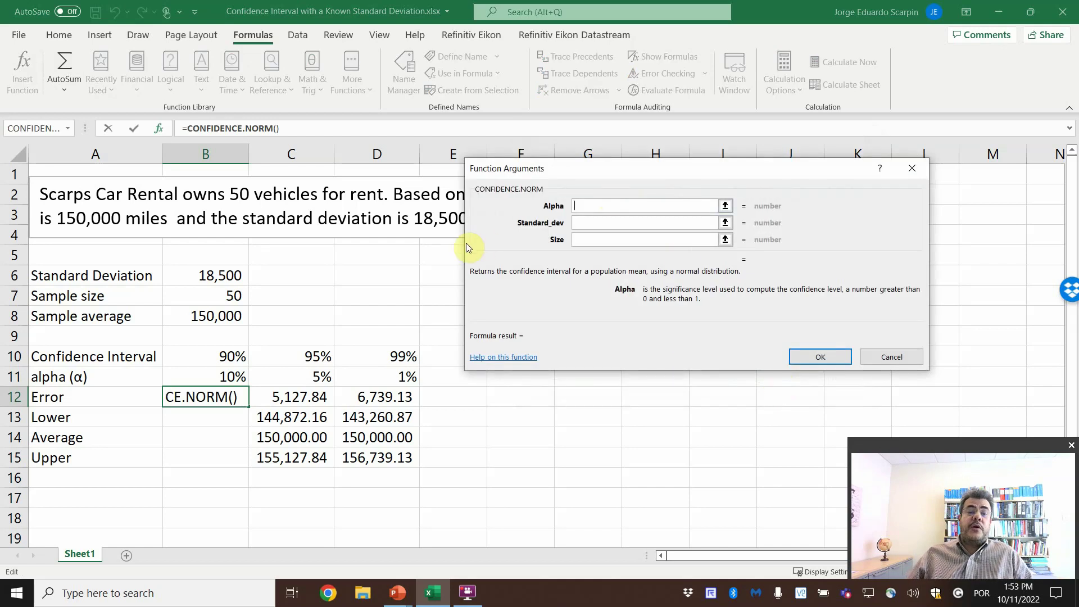
Set CONFIDENCE.NORM to Alpha B11, Standard_dev B6 and Size B7, giving 4,303.42 in B12.
click(220, 374)
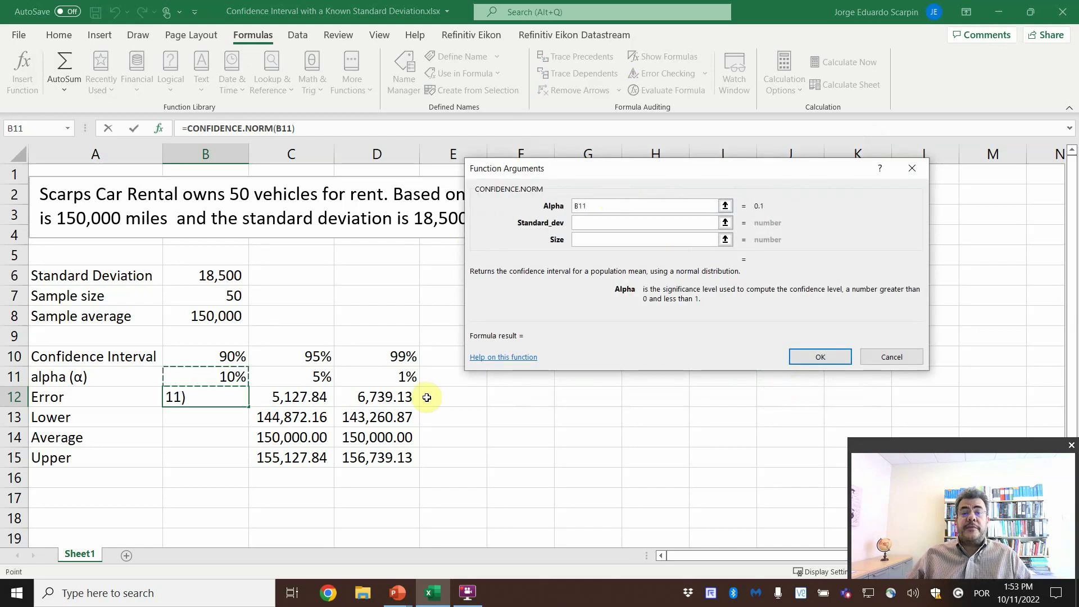
key(Tab)
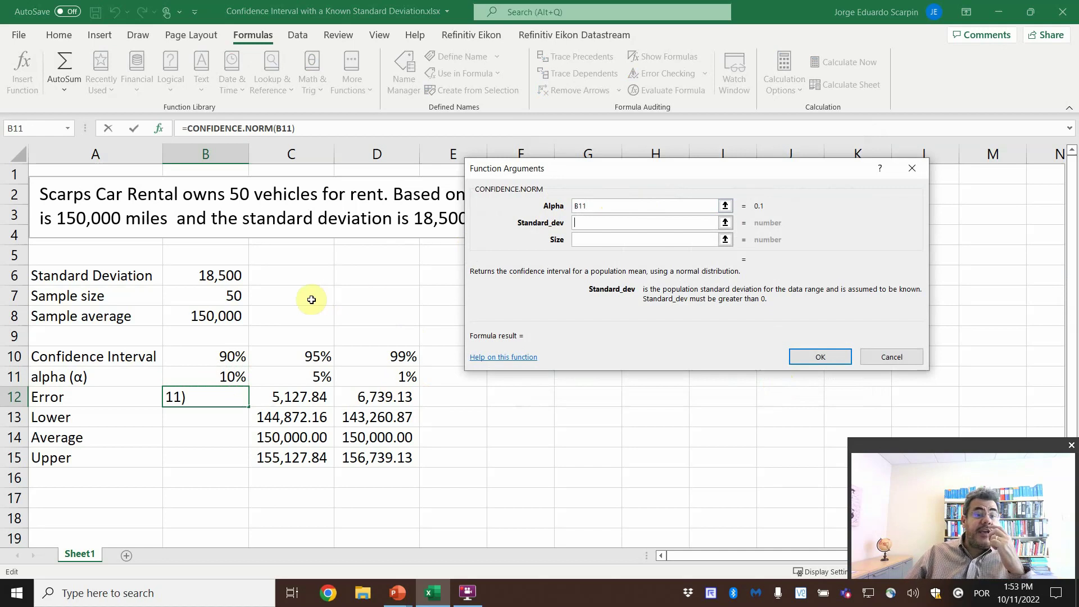
click(224, 276)
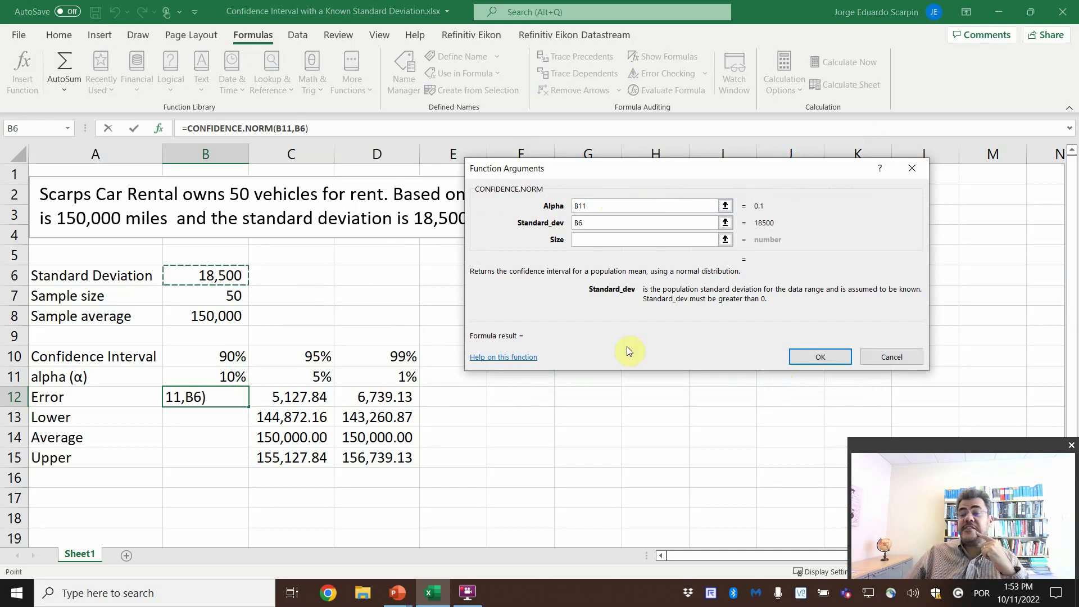
key(Tab)
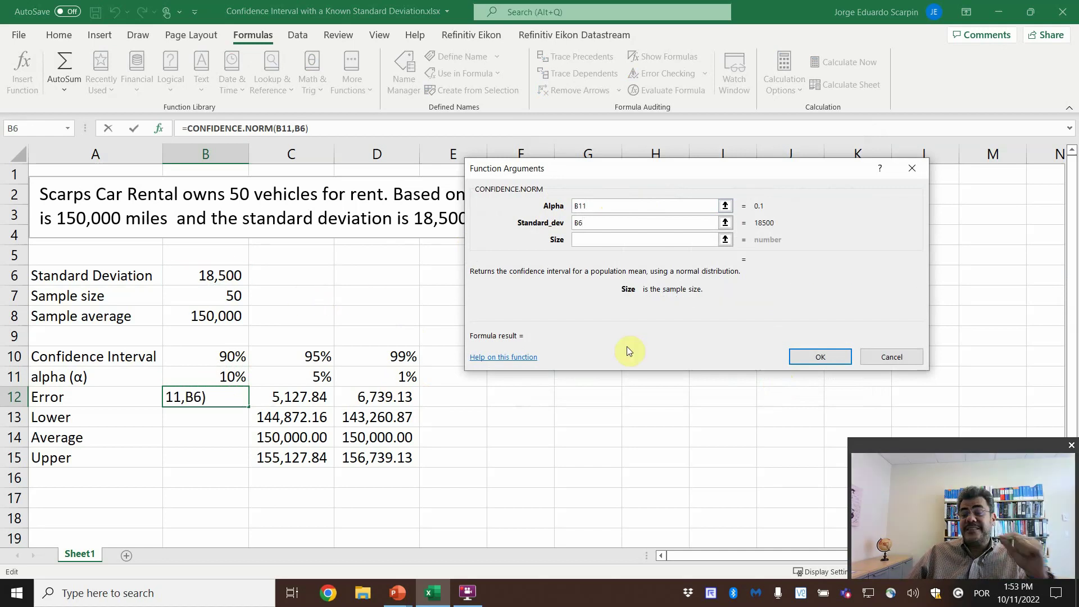
click(230, 296)
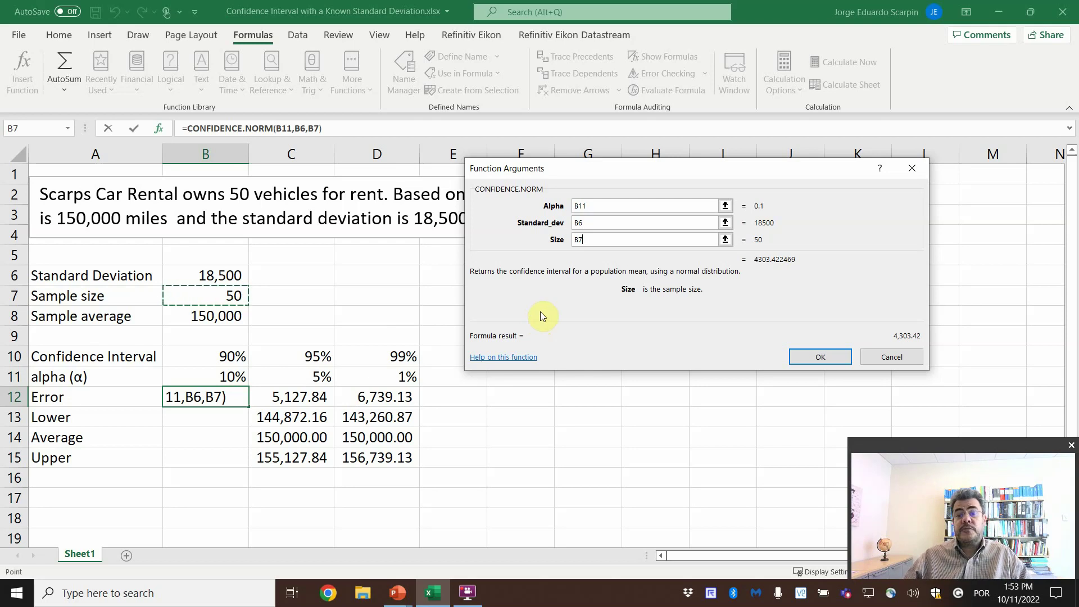
click(821, 356)
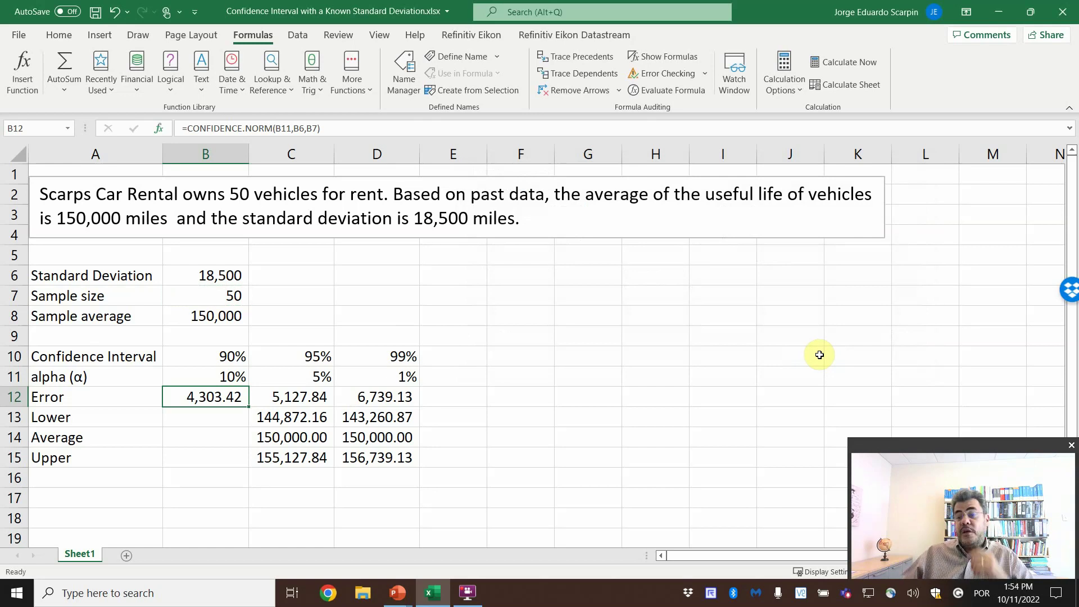
click(234, 425)
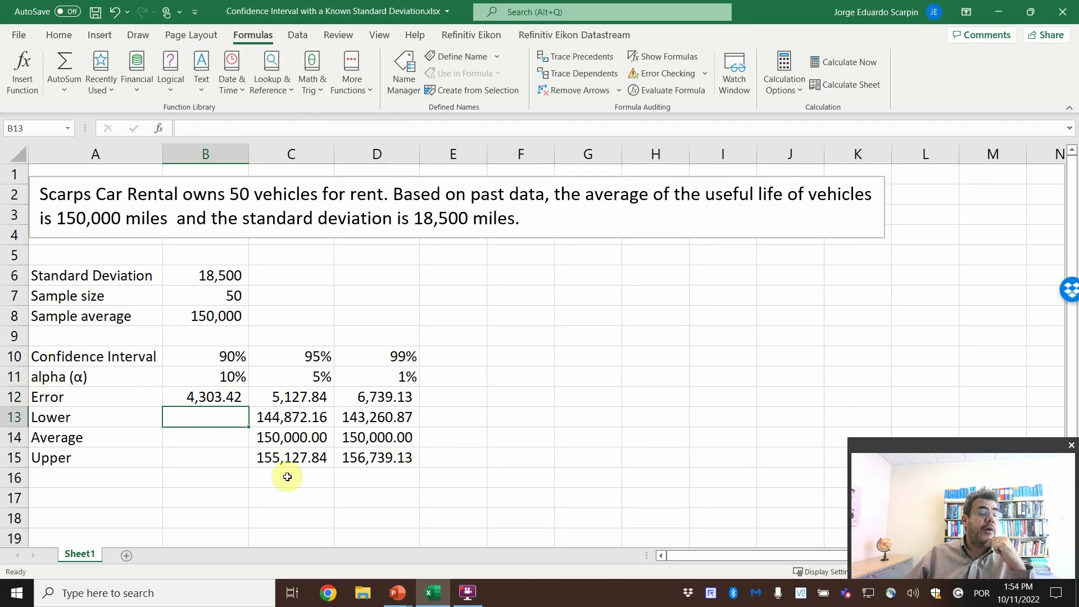
click(204, 441)
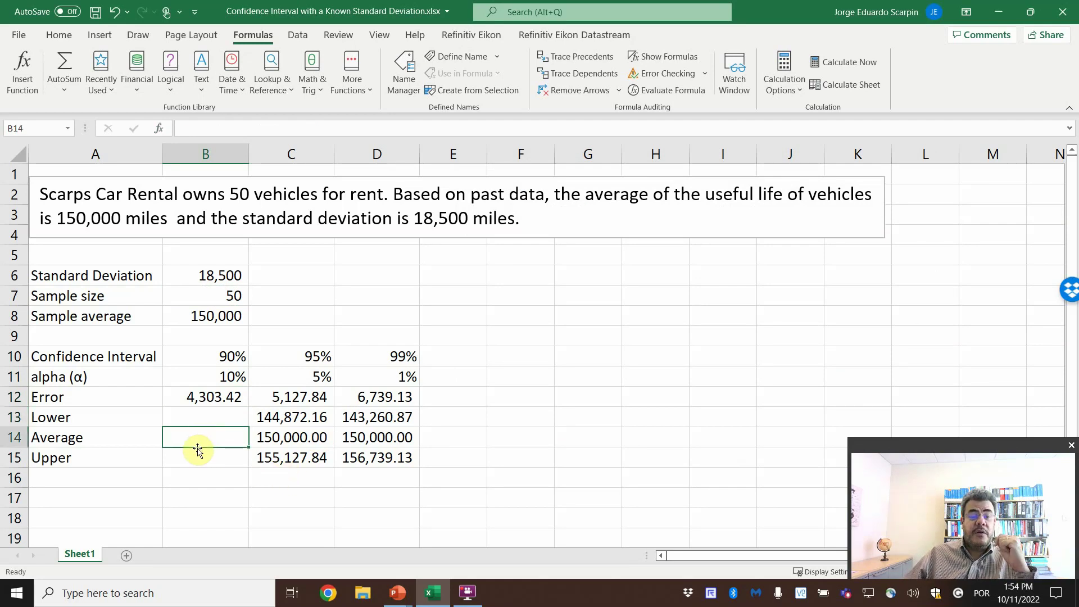
Enter =B8 as the 90% average in B14 and =B14-B12 as the lower bound in B13.
text(=)
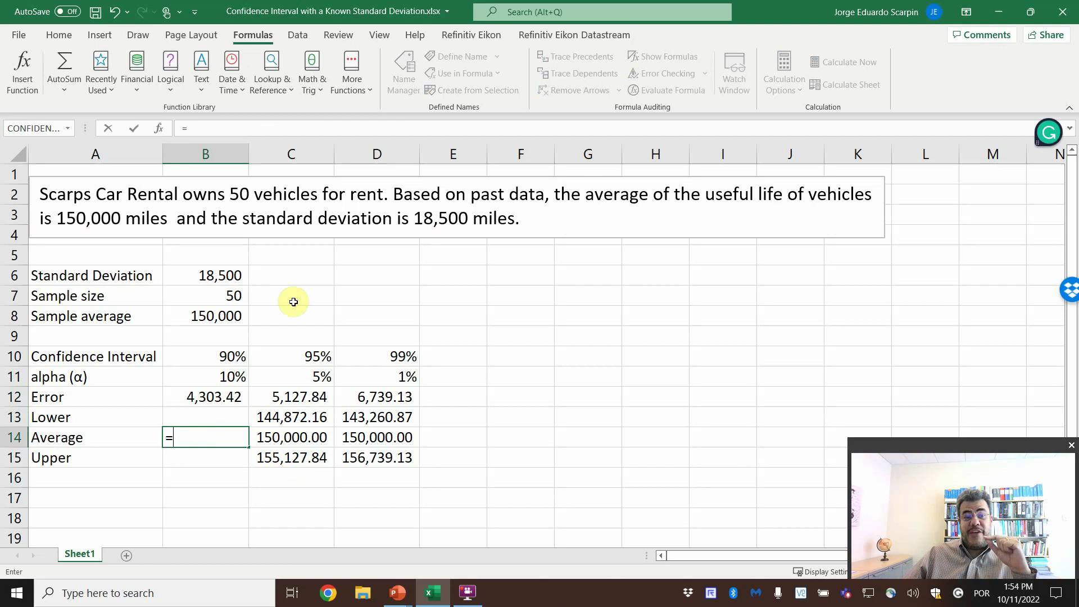
click(223, 321)
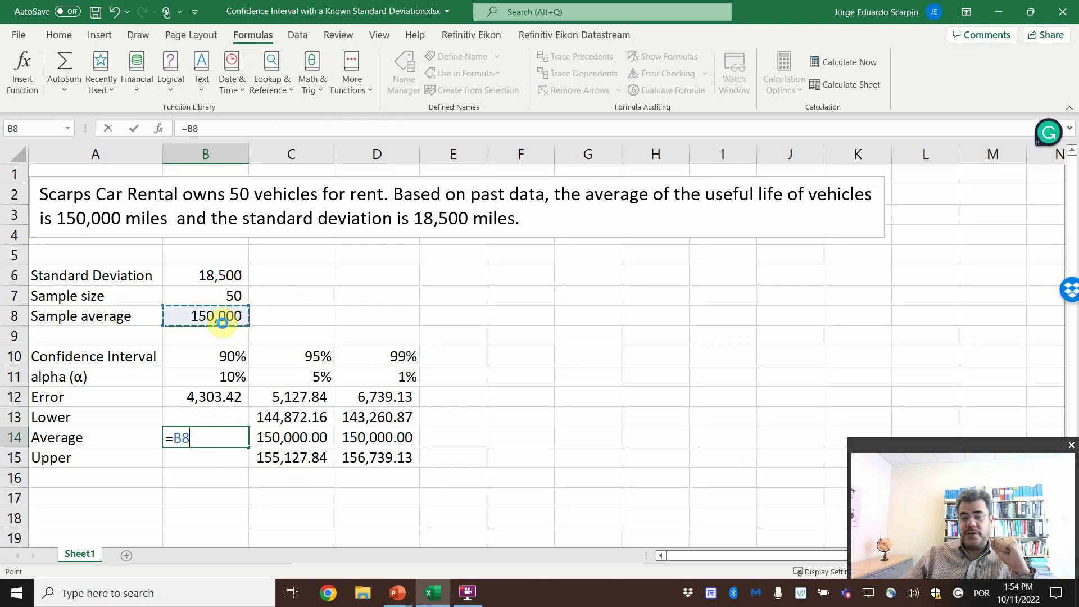
key(Return)
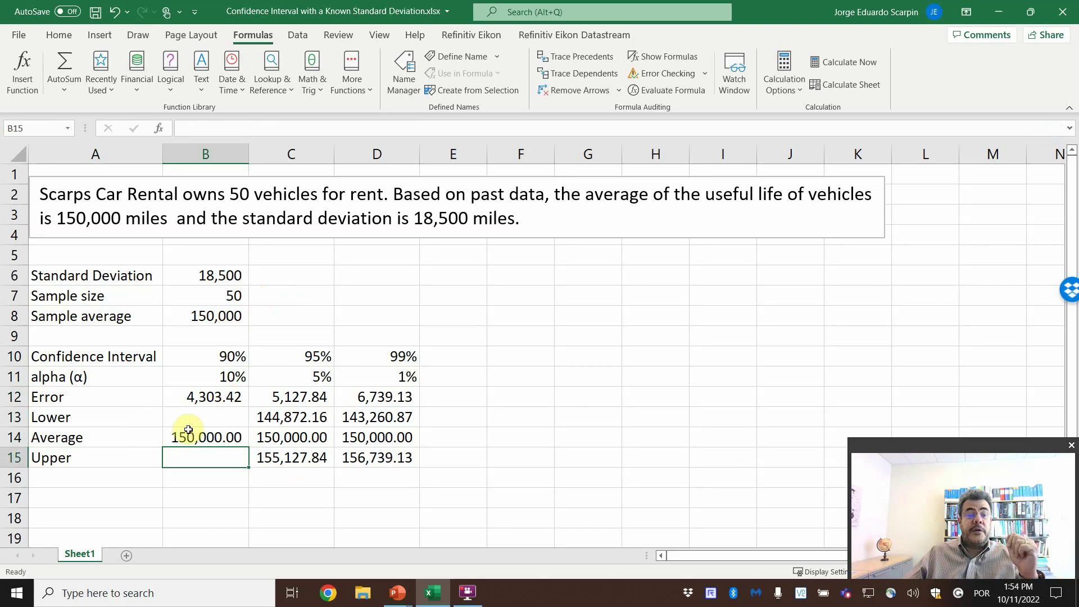
click(207, 421)
text(=)
key(Down)
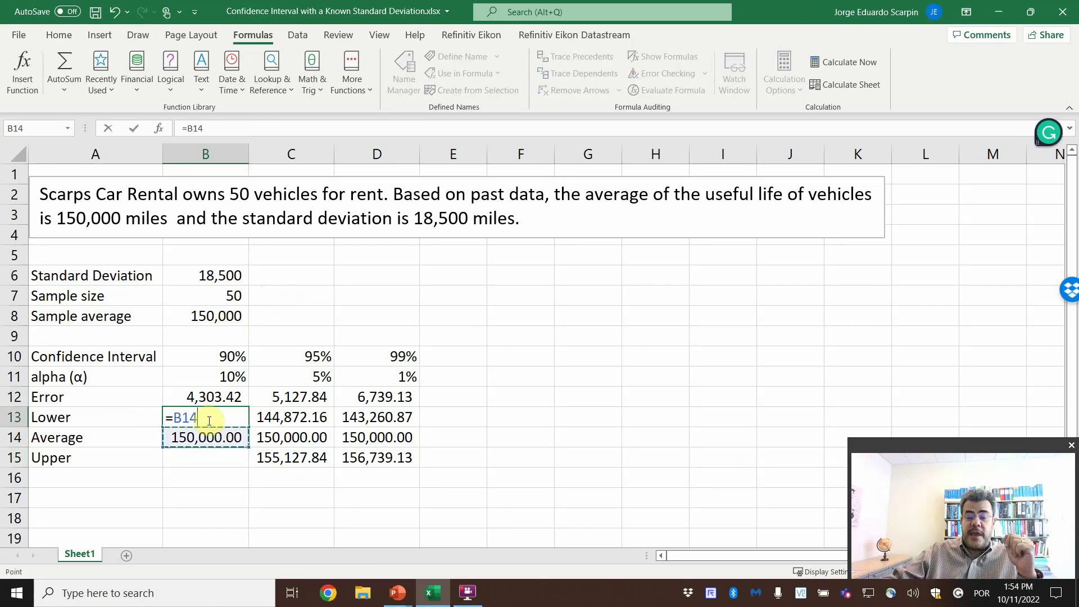
text(-)
key(Up)
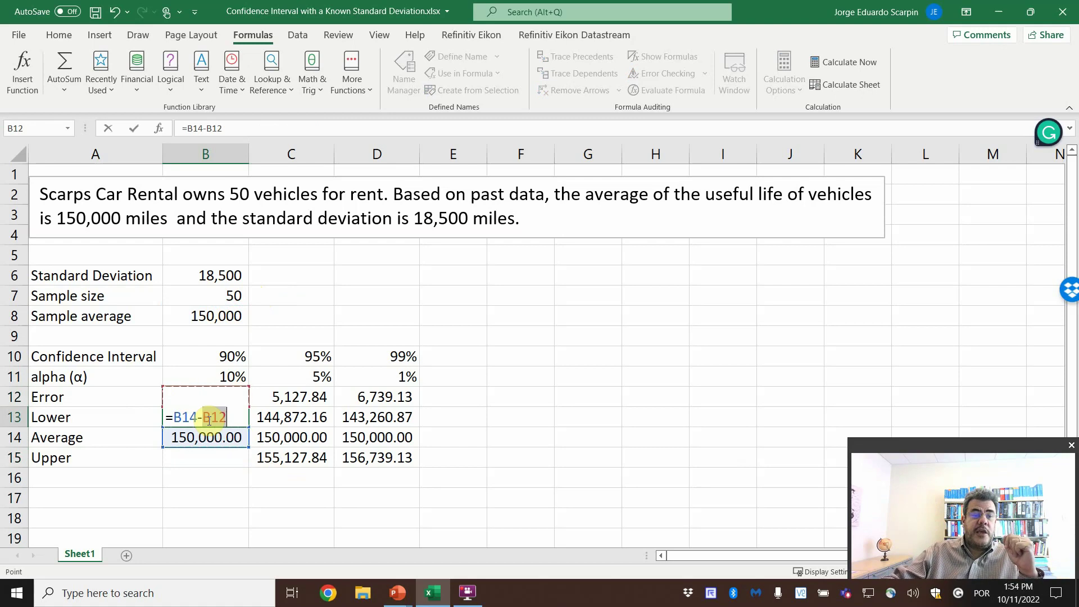
key(Return)
Enter =B14+B12 in B15 for a 90% upper bound of 154,303.42.
key(Down)
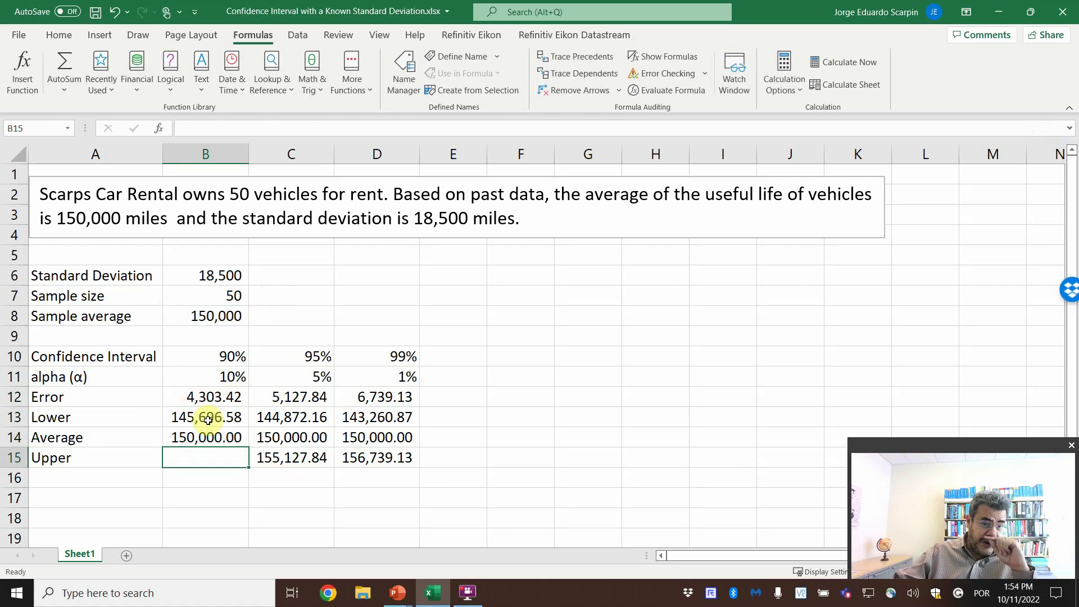
text(+)
key(Up)
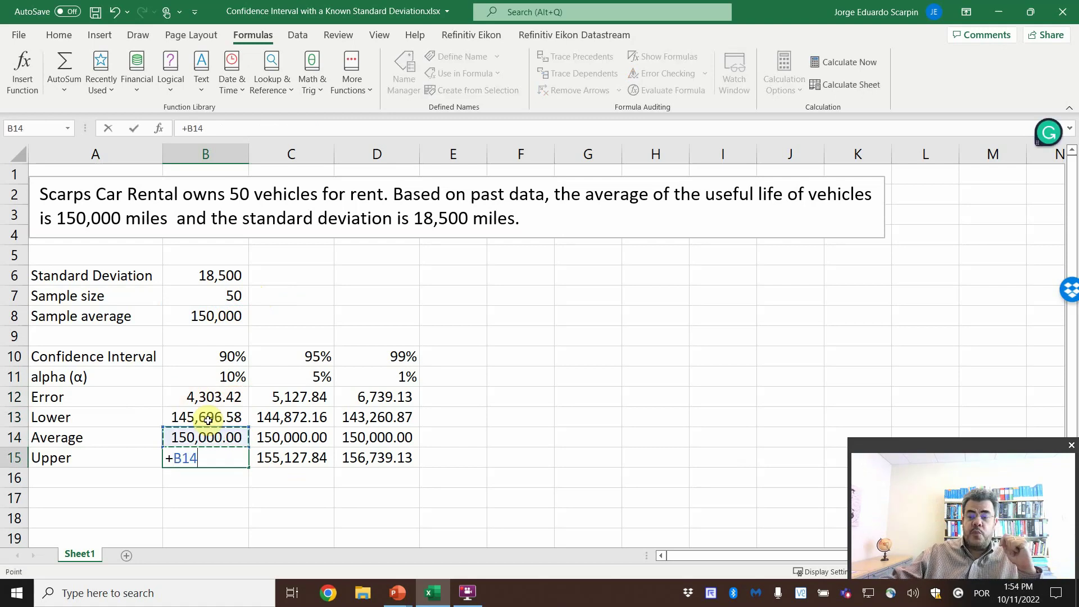
text(+)
key(Up)
key(Up)
key(Up)
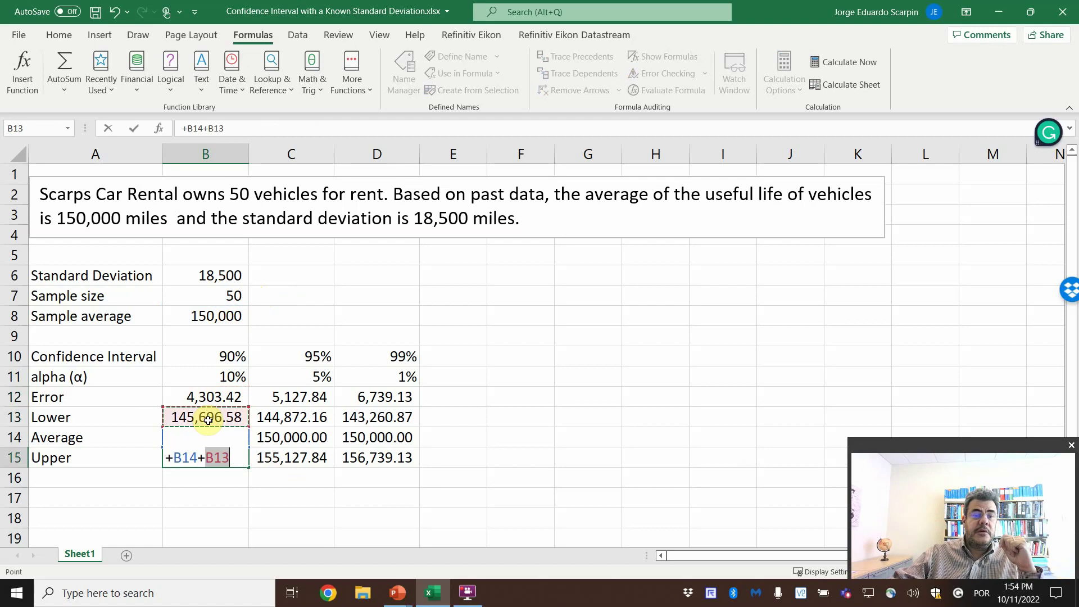
key(Return)
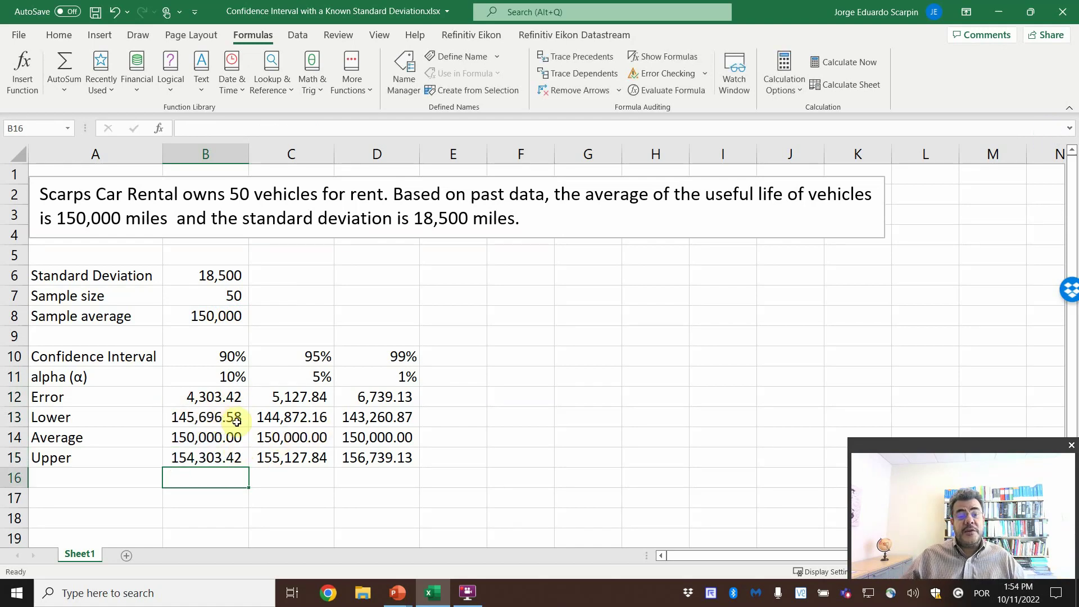
Fill the Lower row A13:D13 with yellow.
drag(360, 417, 373, 432)
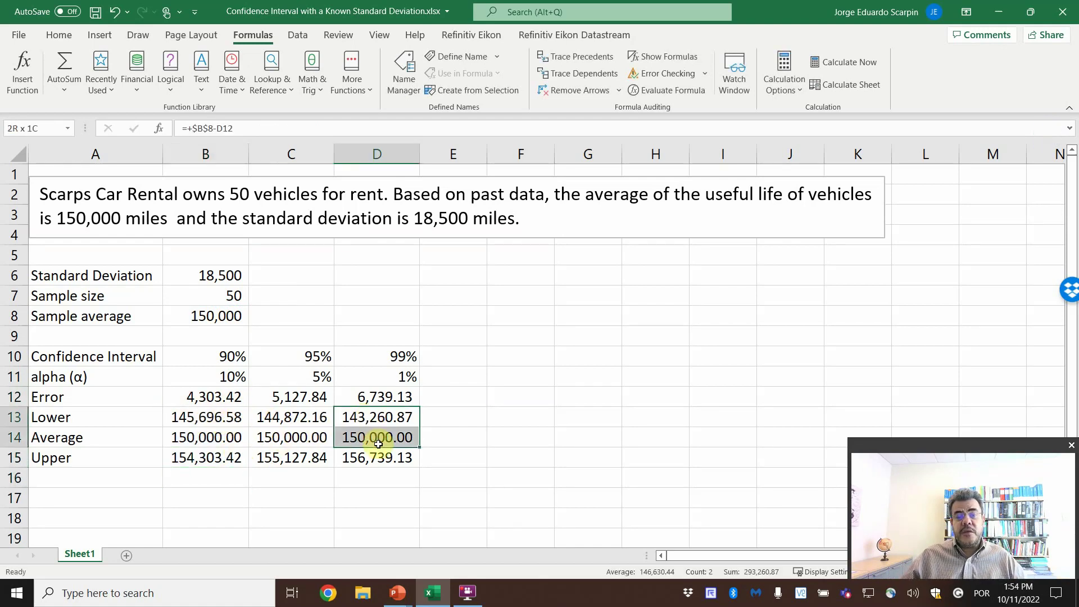
click(374, 417)
drag(92, 419, 361, 416)
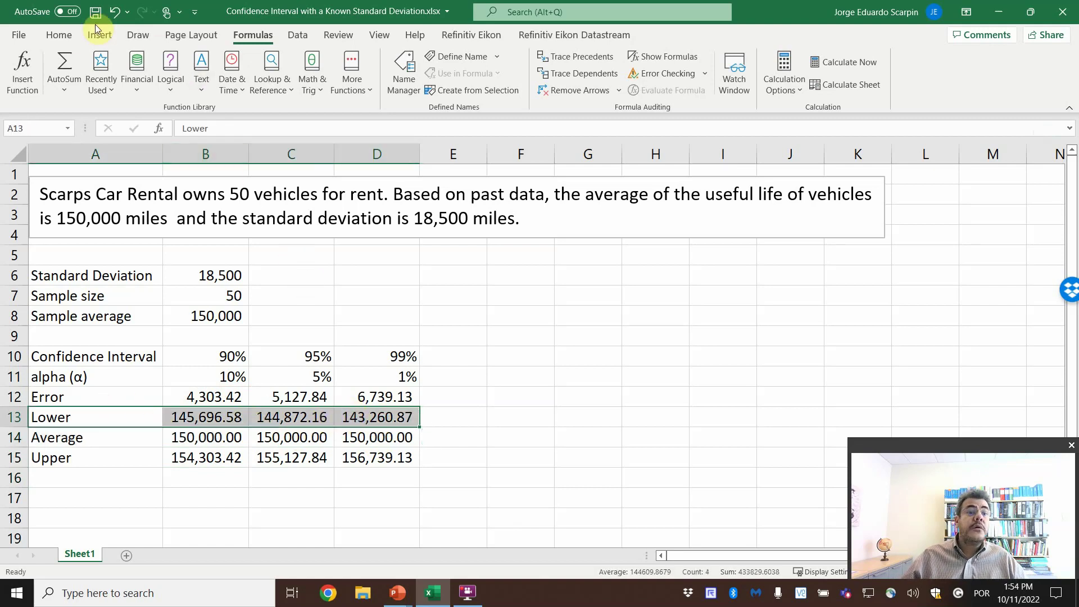
click(59, 35)
click(227, 85)
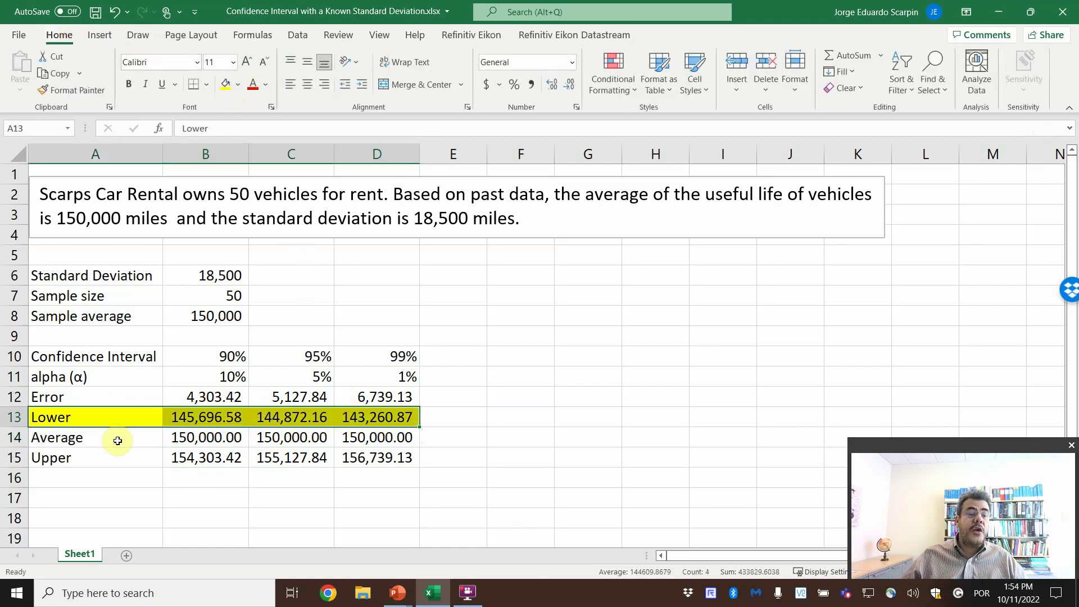
Fill the Upper row A15:D15 with light green.
drag(102, 460, 378, 458)
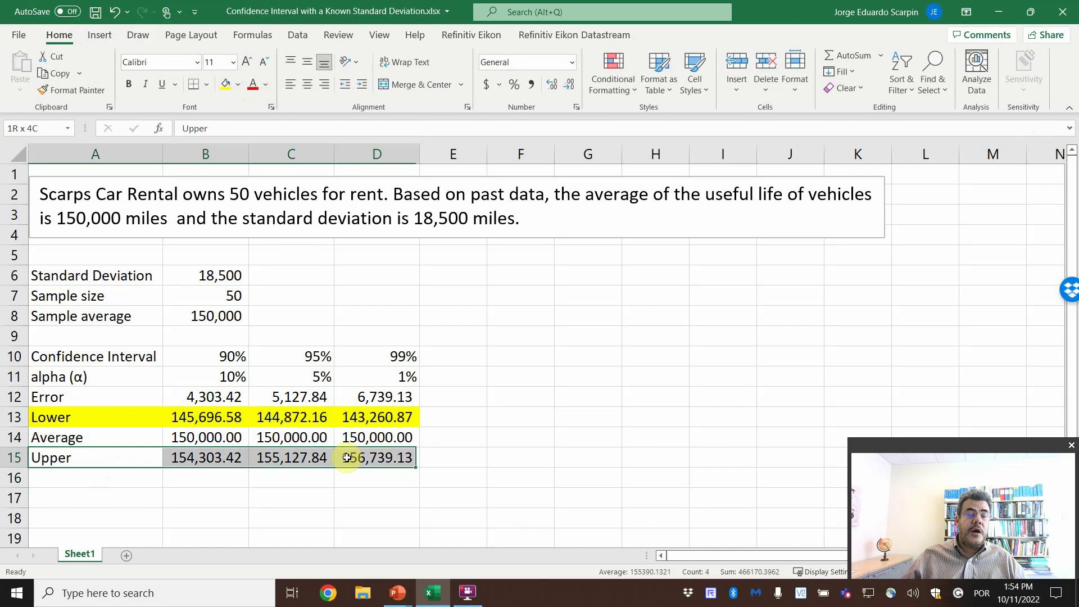
click(239, 84)
click(327, 149)
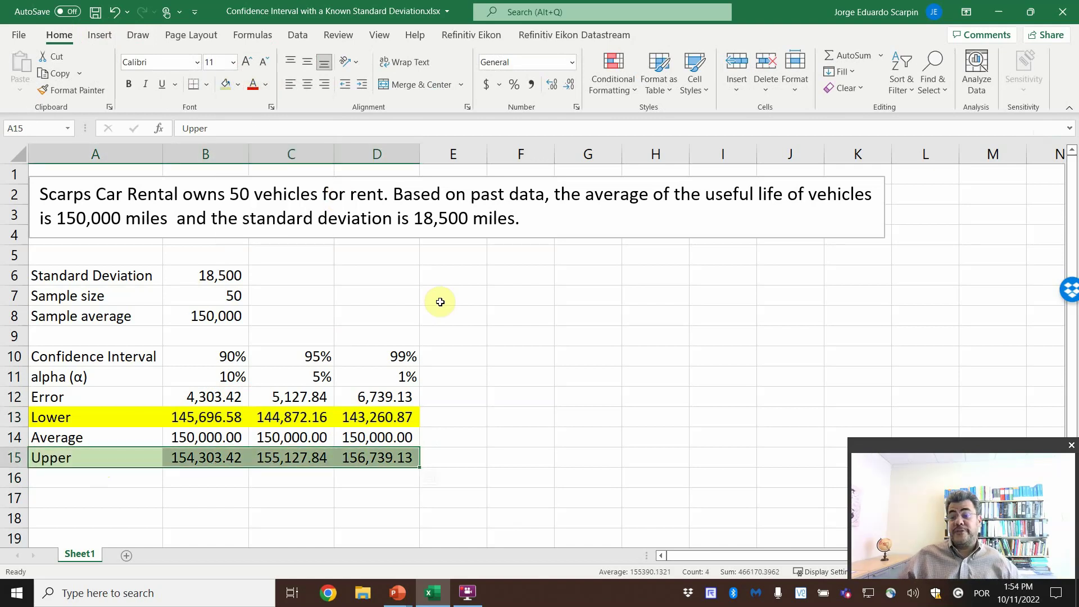
click(523, 450)
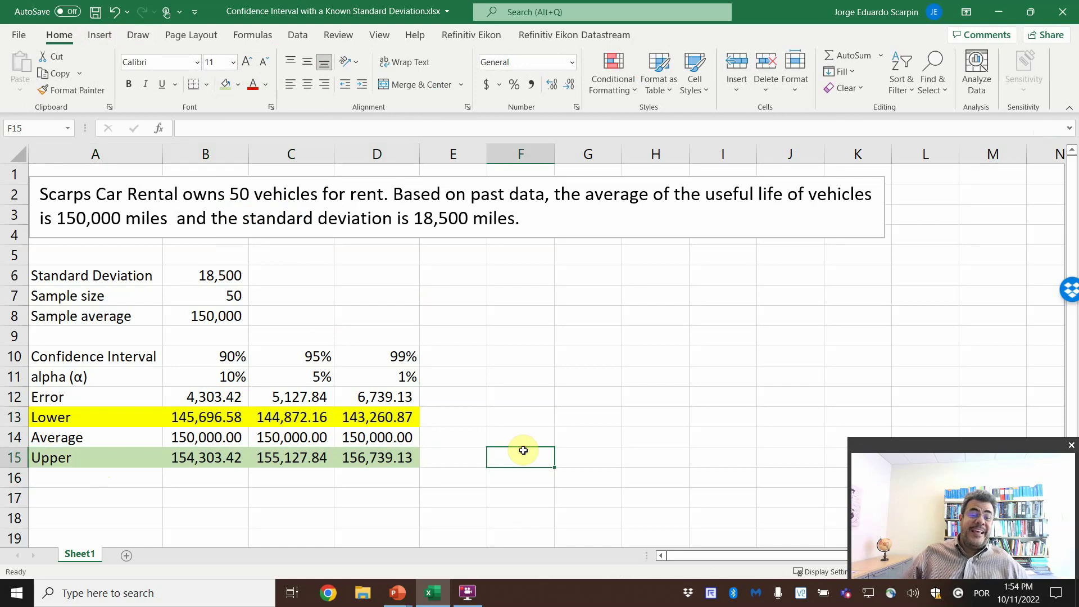
click(360, 414)
click(381, 454)
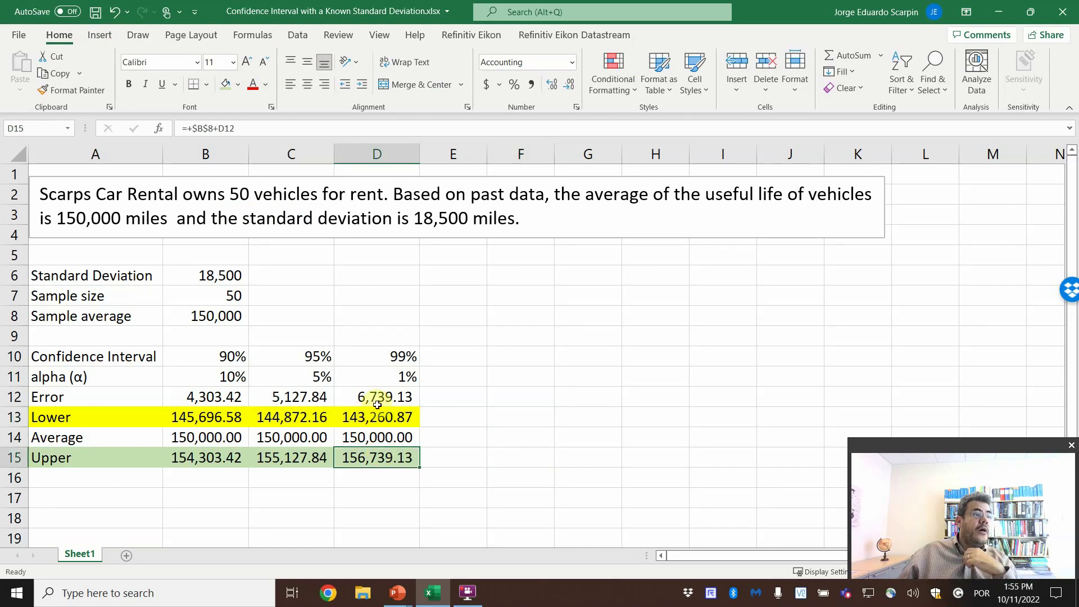
click(399, 355)
click(407, 381)
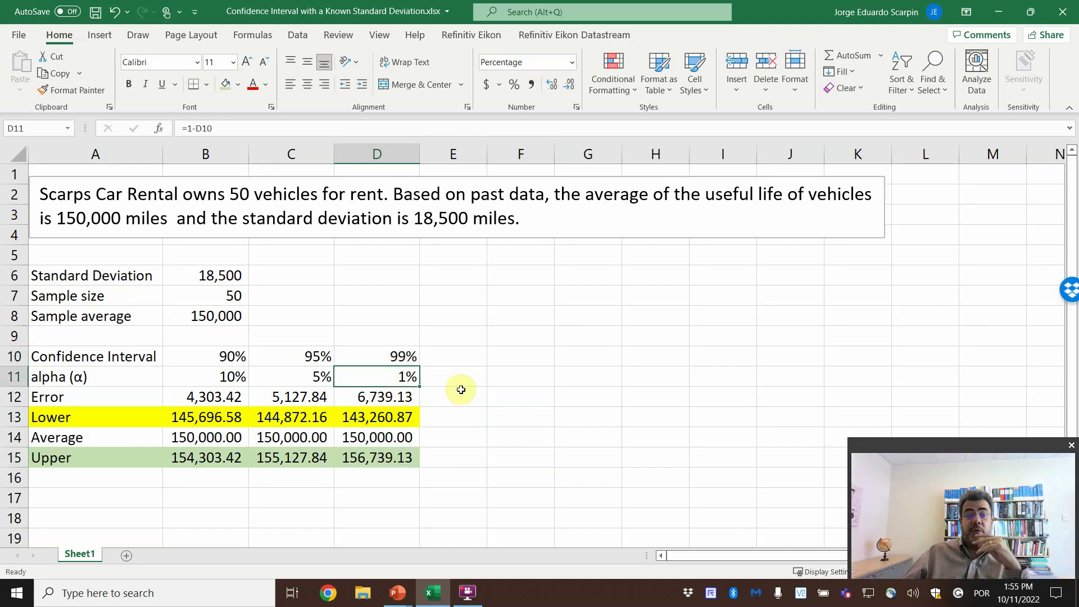
click(399, 361)
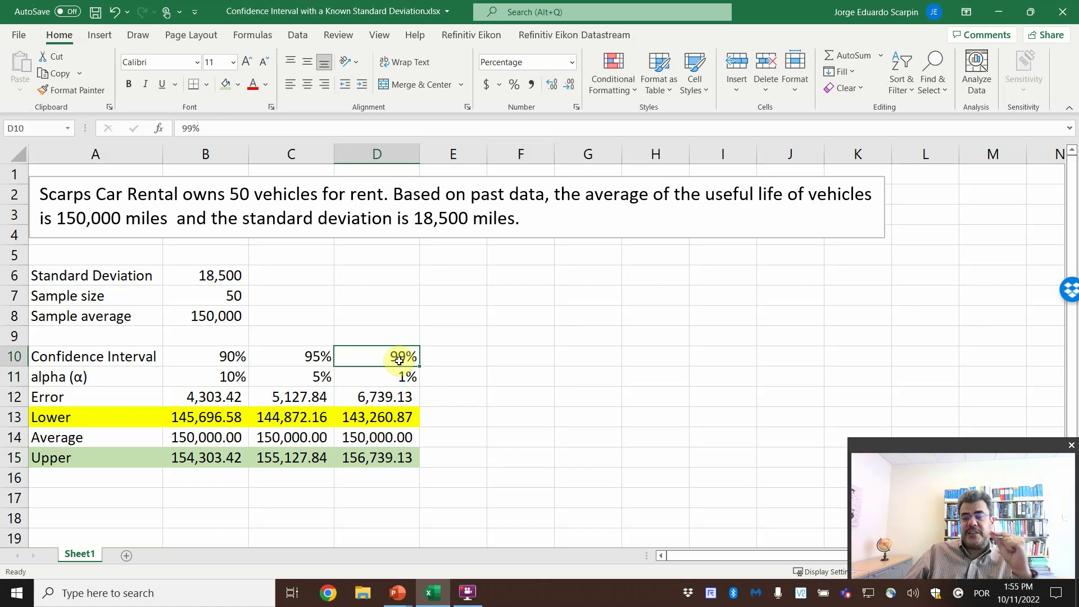
click(390, 416)
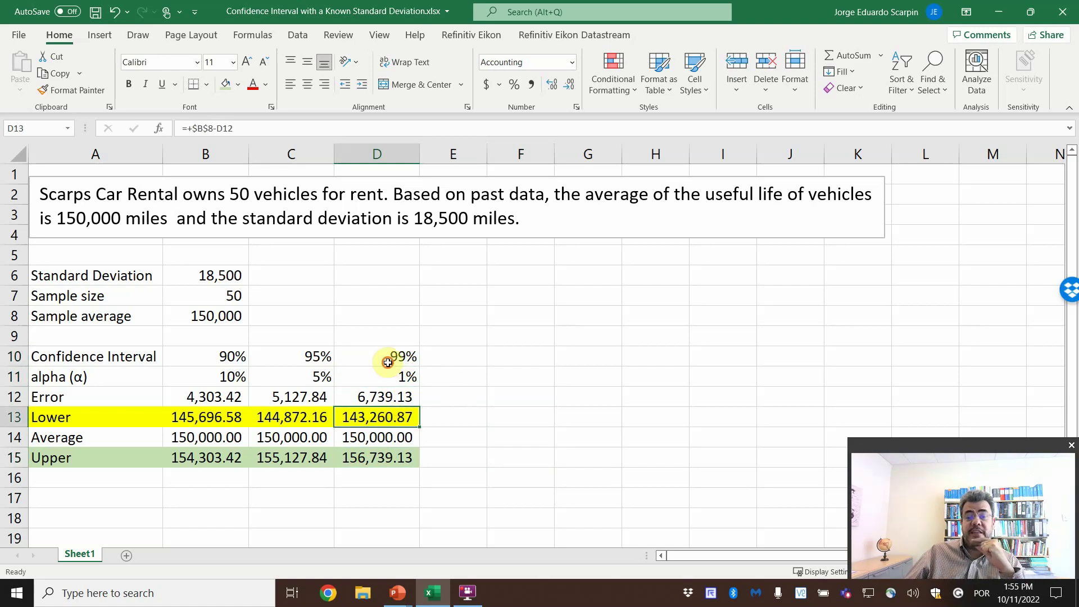
click(387, 363)
click(386, 421)
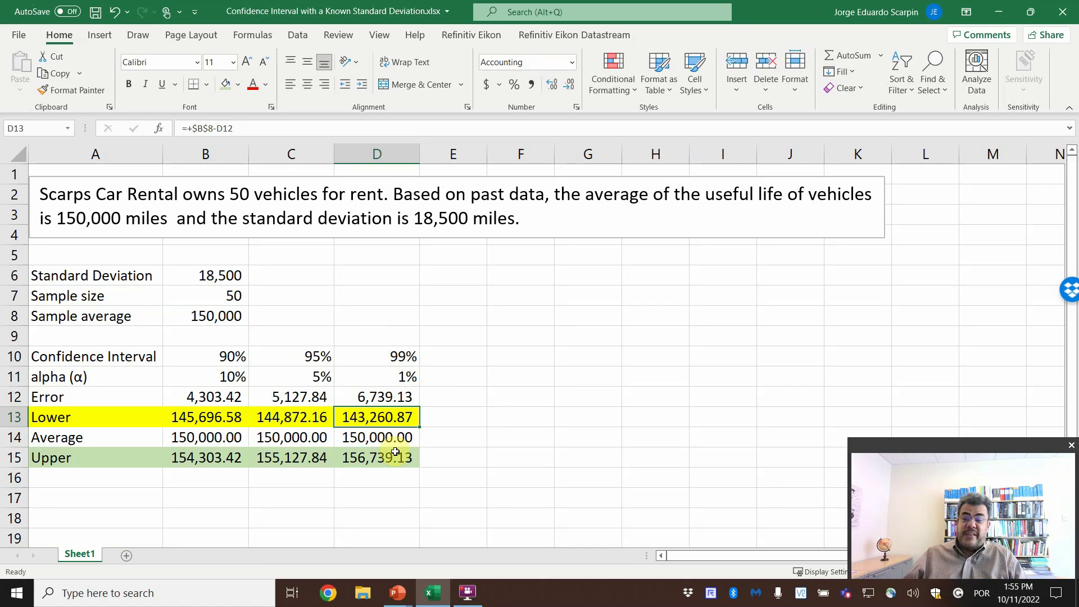
click(213, 422)
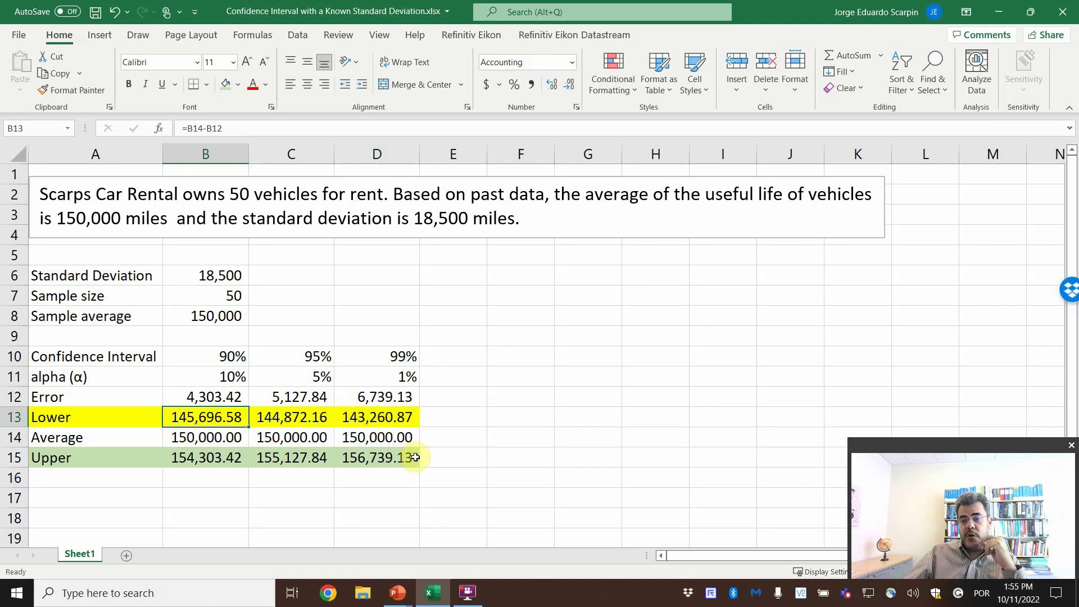
click(225, 360)
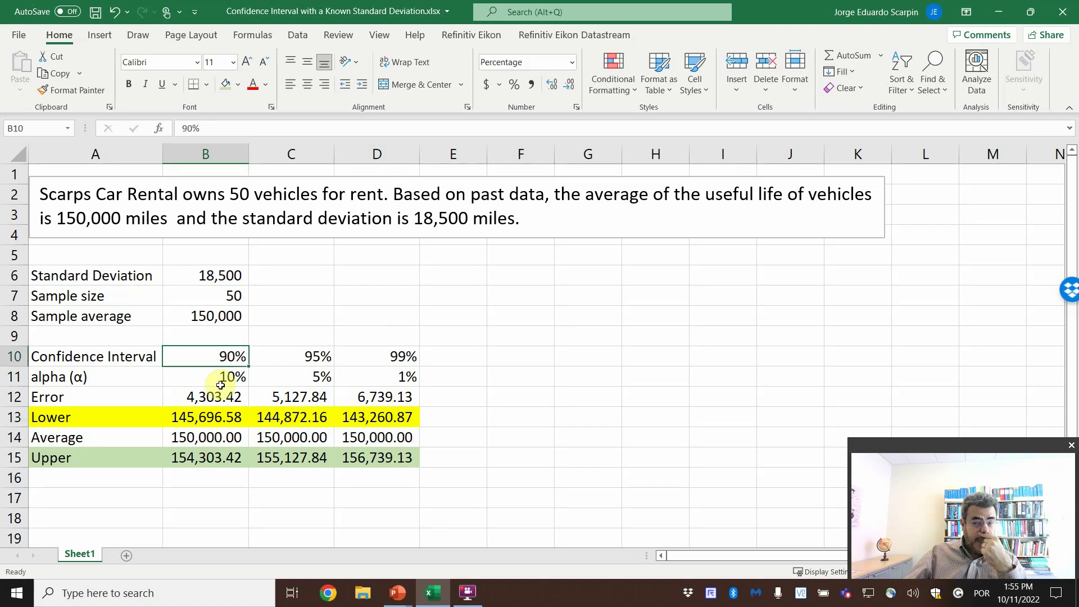
drag(204, 397, 374, 399)
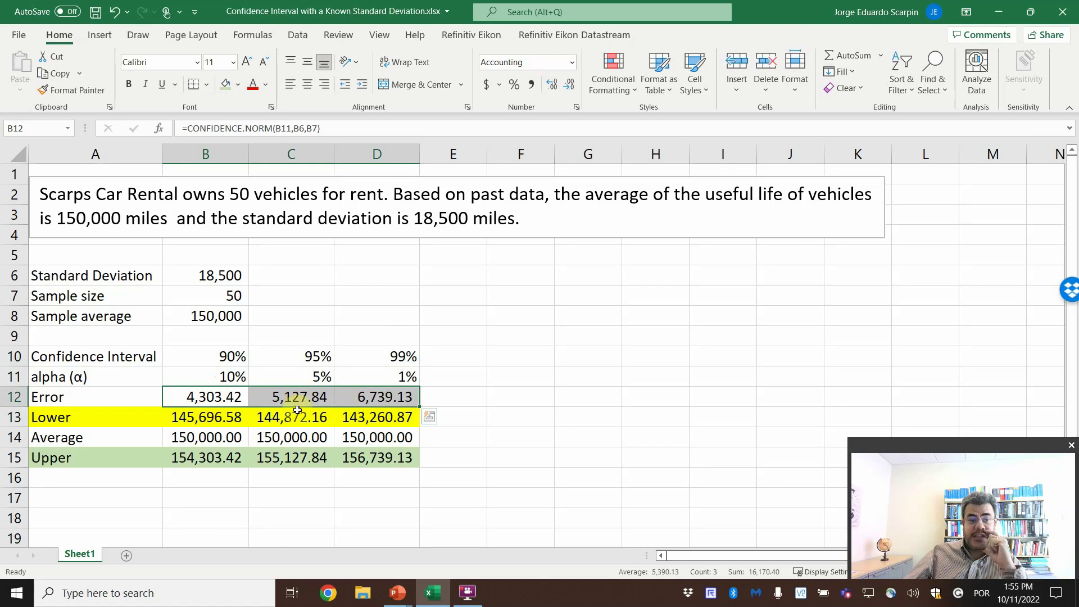
click(190, 418)
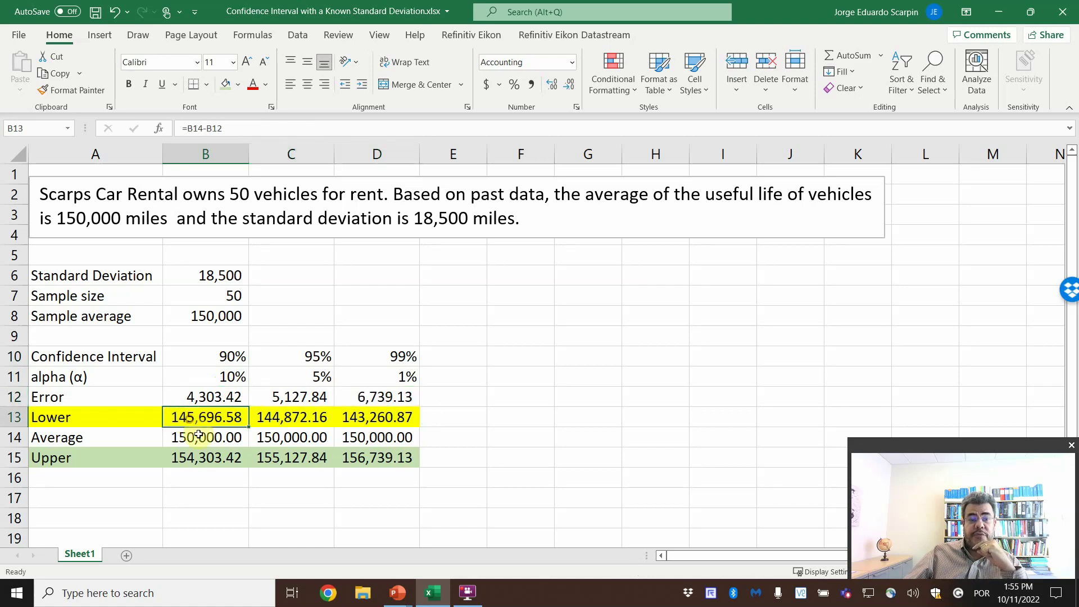
click(212, 458)
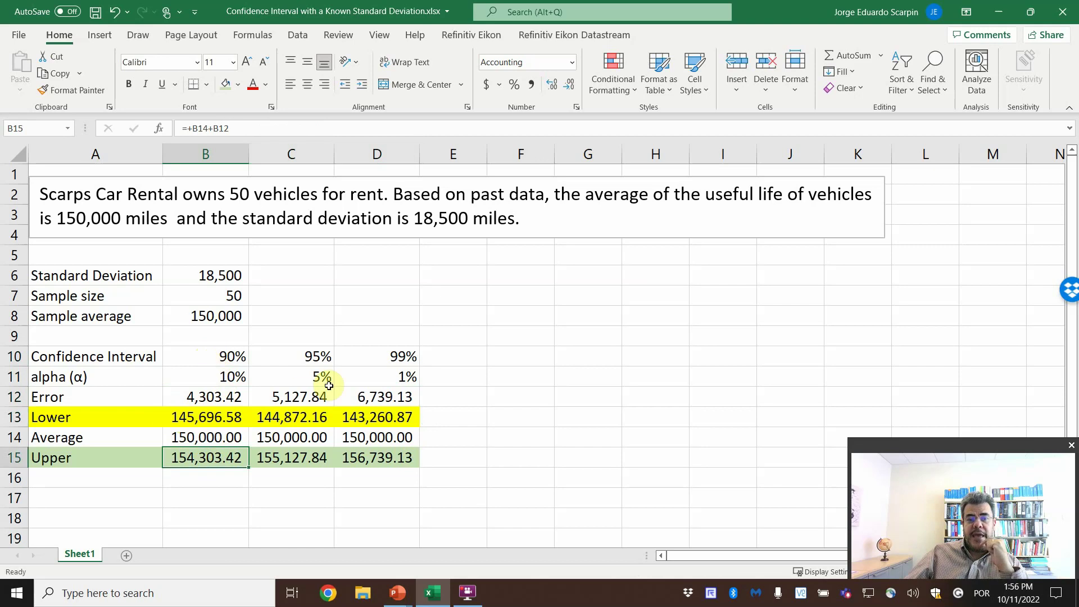
click(396, 358)
click(378, 417)
click(383, 440)
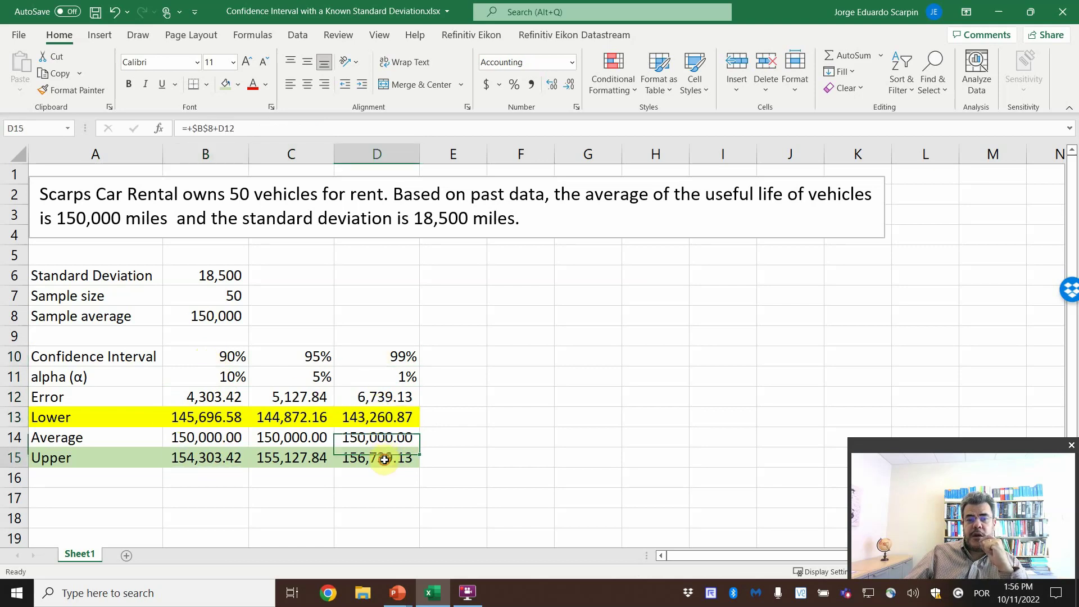
click(382, 456)
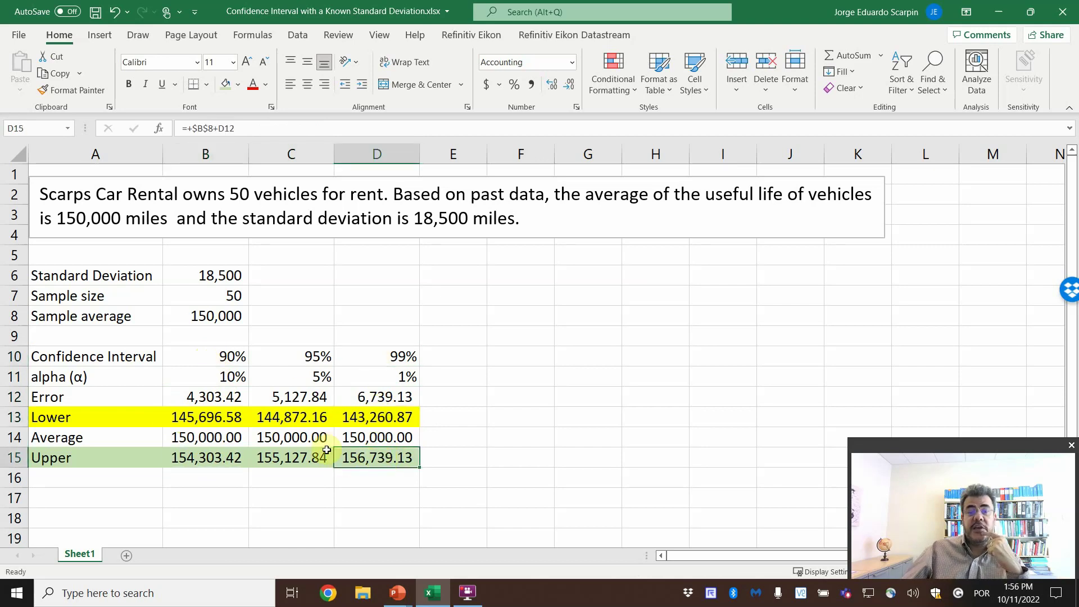
click(215, 361)
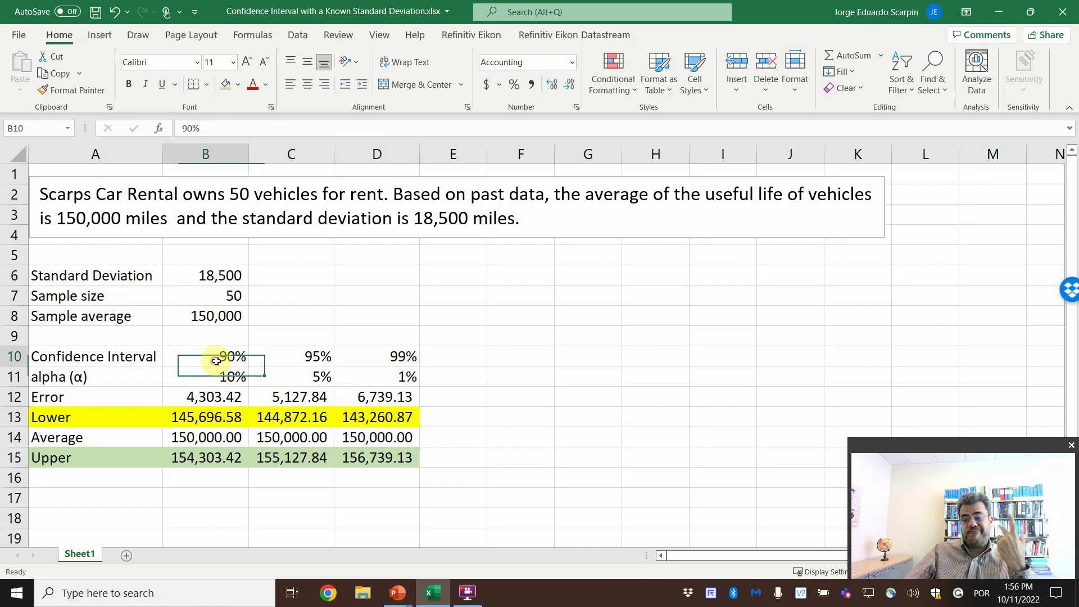
click(219, 415)
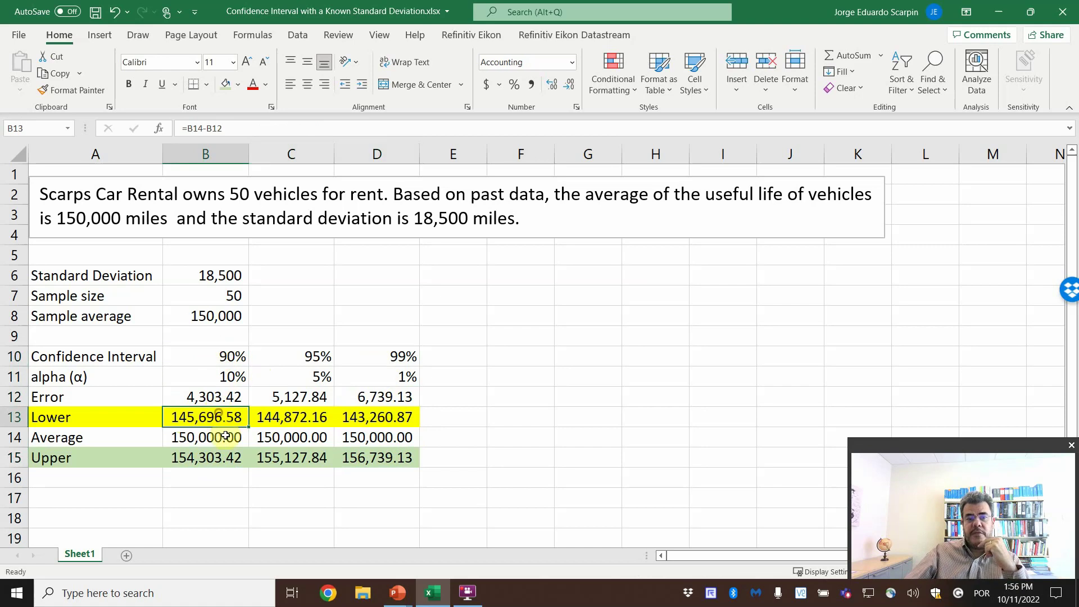
click(229, 458)
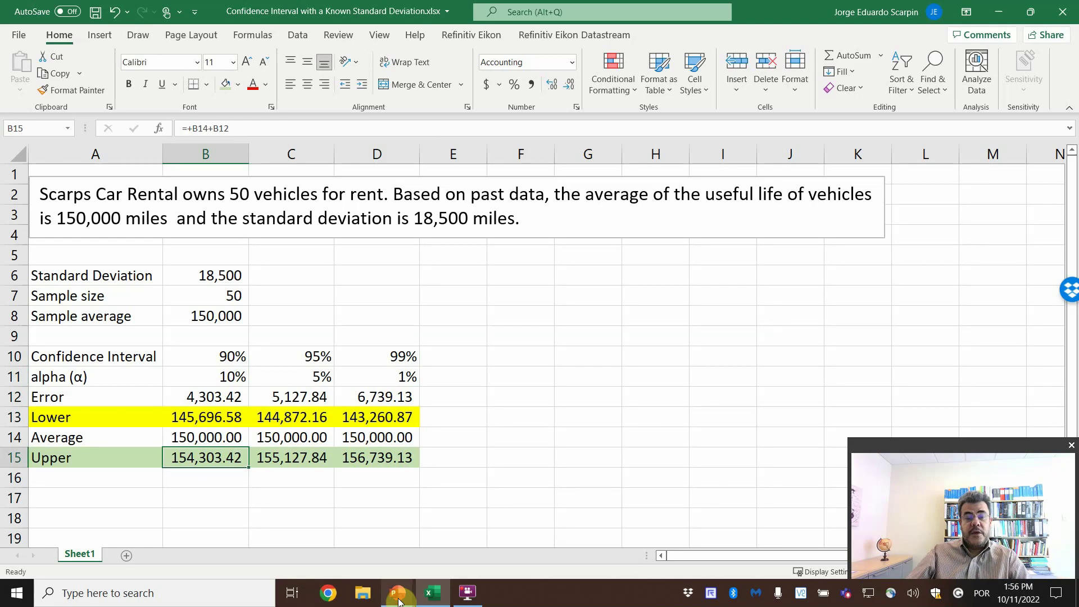
Resume the PowerPoint slide show, reveal the CONFIDENCE.NORM bullet emphasis, and advance to the Thank you slide.
mouse_move(398, 593)
click(401, 531)
click(508, 430)
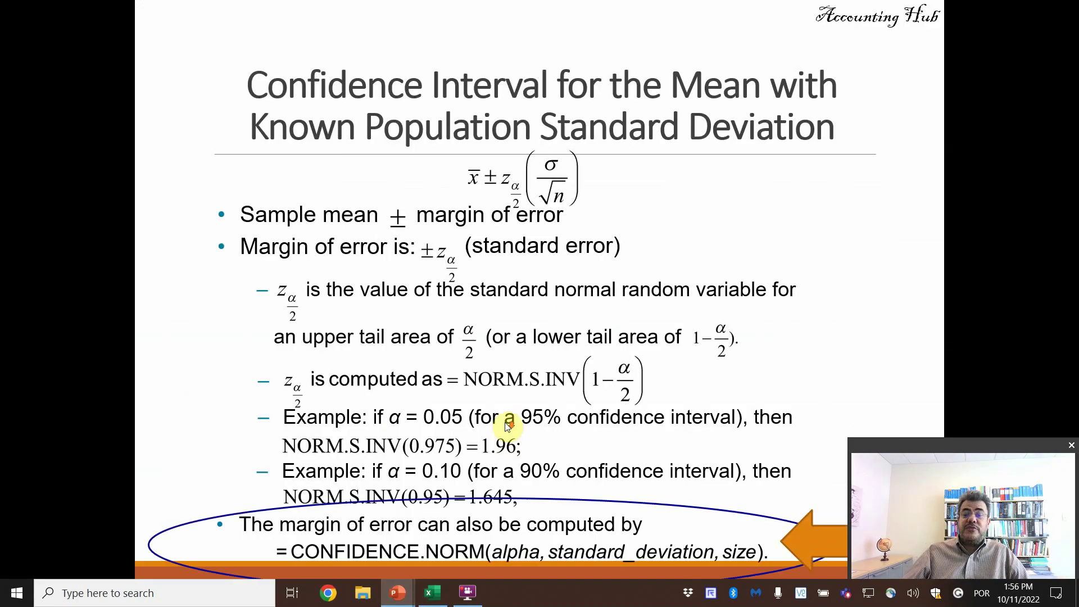
click(507, 427)
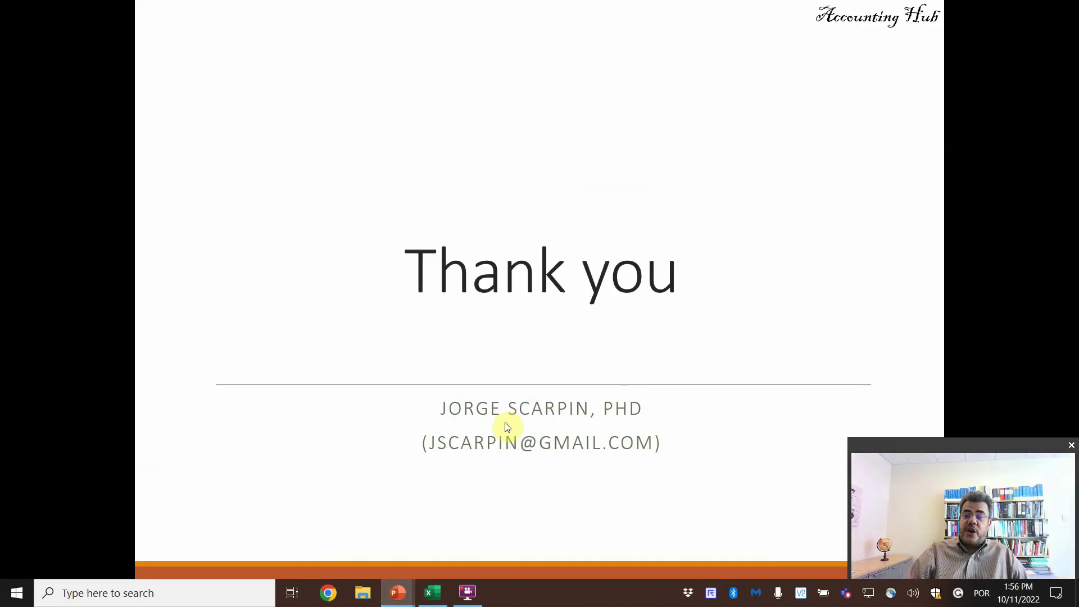